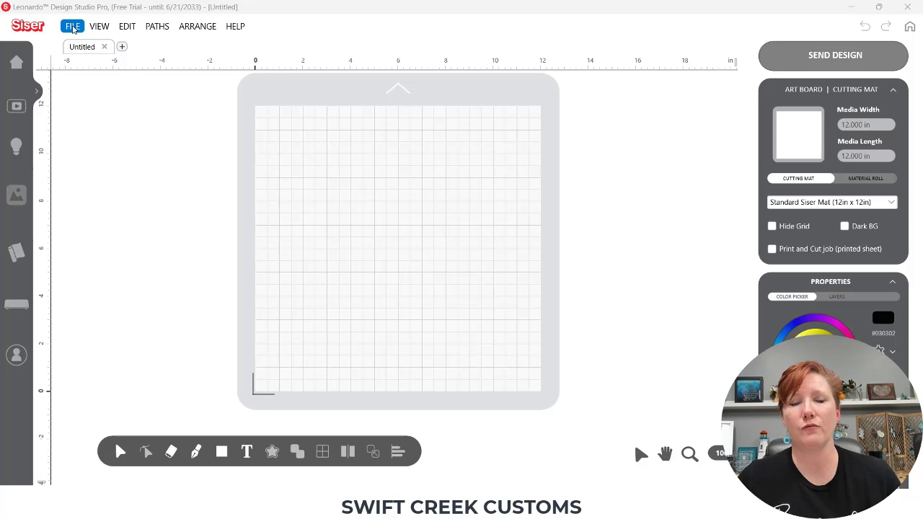
# - Open the Patches Artwork image and import it as Print and Cut at 300 DPI
pyautogui.click(73, 29)
pyautogui.click(83, 59)
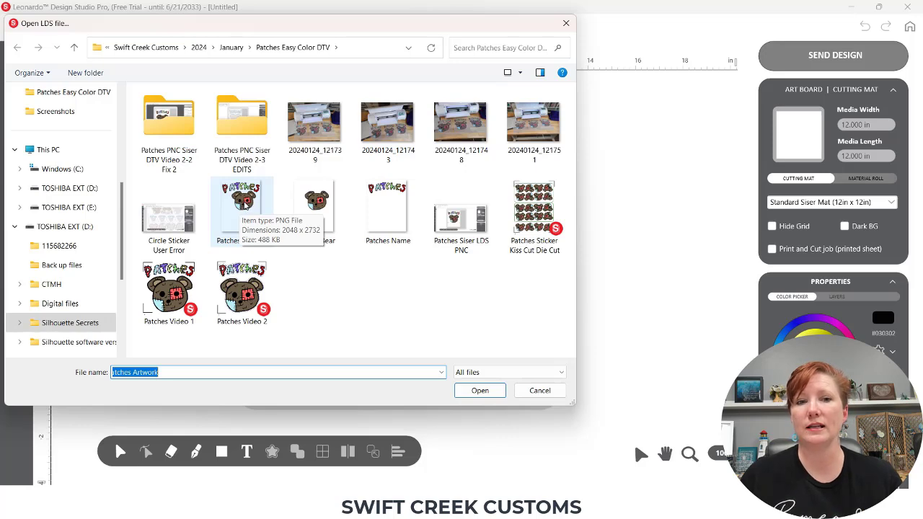
pyautogui.click(242, 203)
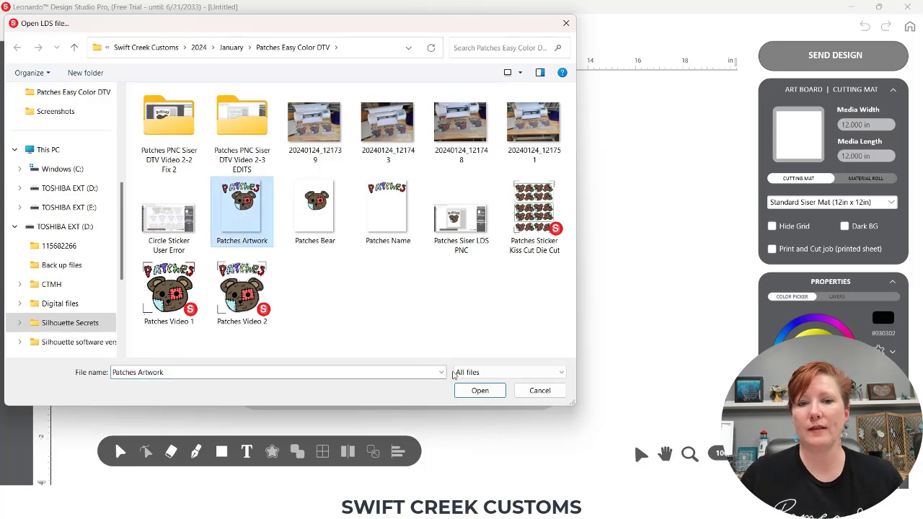
pyautogui.click(477, 390)
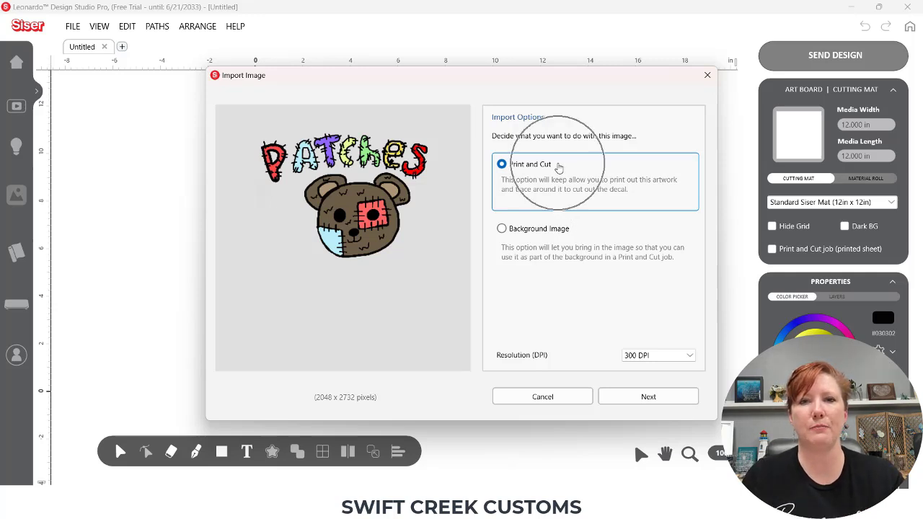
pyautogui.click(648, 356)
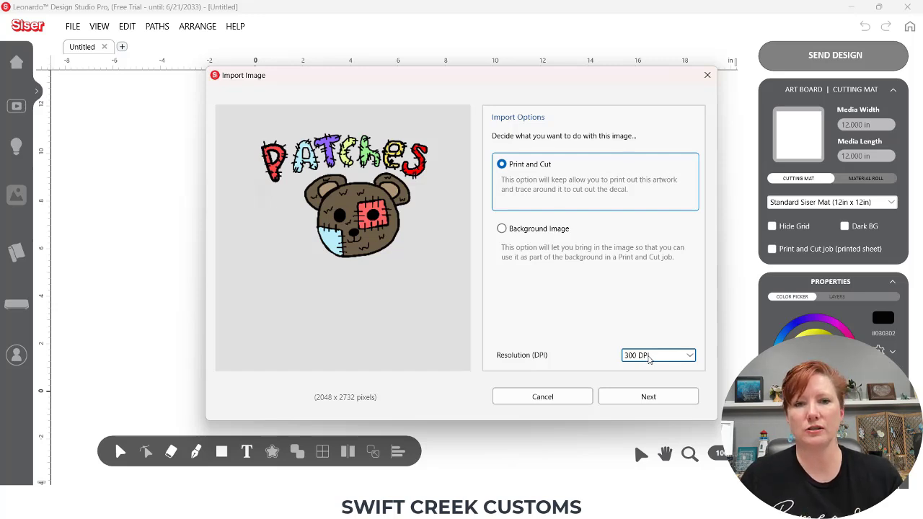
pyautogui.click(644, 399)
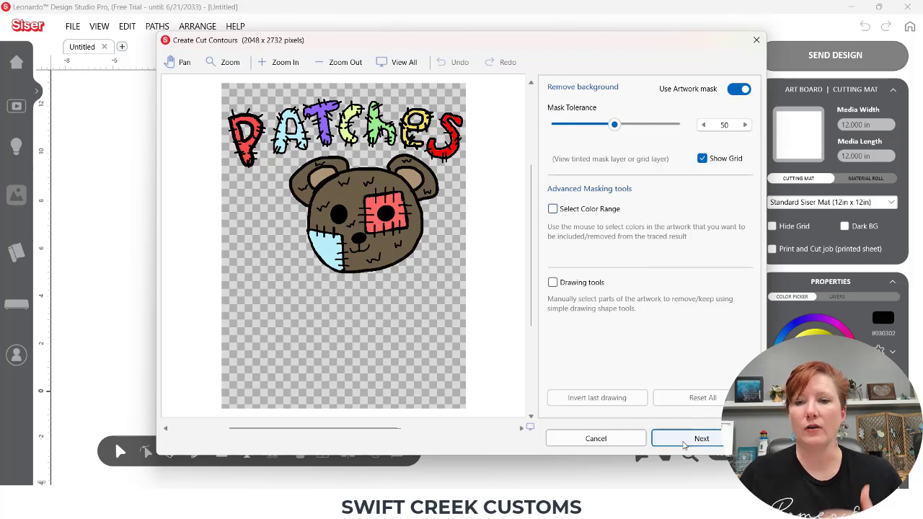
# - Trace the artwork's cut contours with holes included and finish them with a contour offset of 0
pyautogui.click(684, 439)
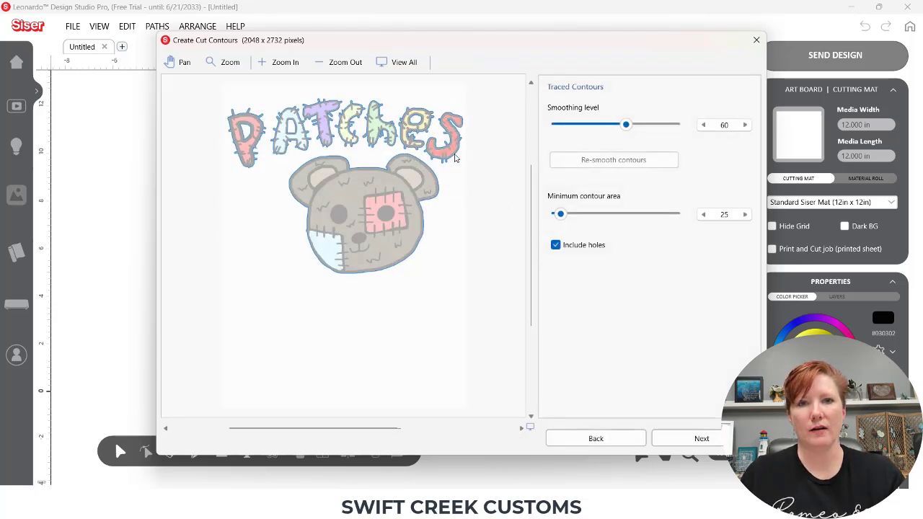
pyautogui.click(279, 66)
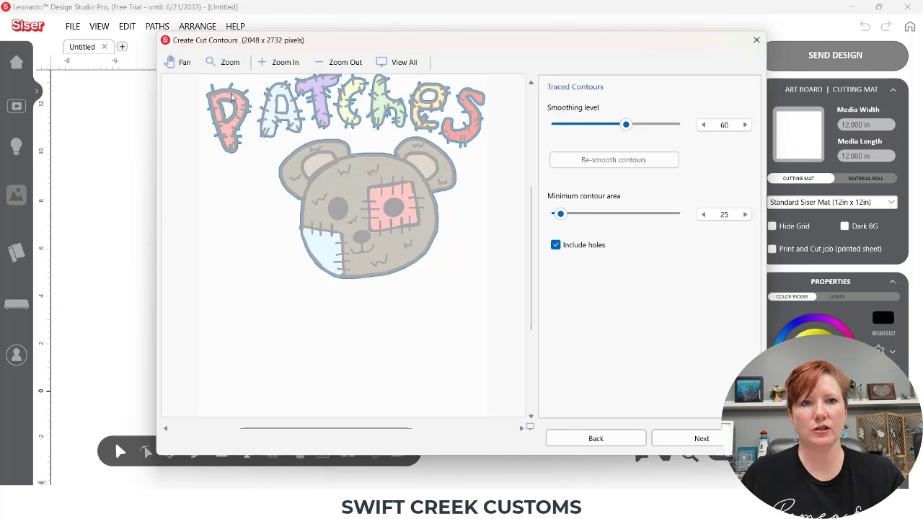
pyautogui.click(290, 65)
pyautogui.moveTo(537, 292); pyautogui.dragTo(537, 249)
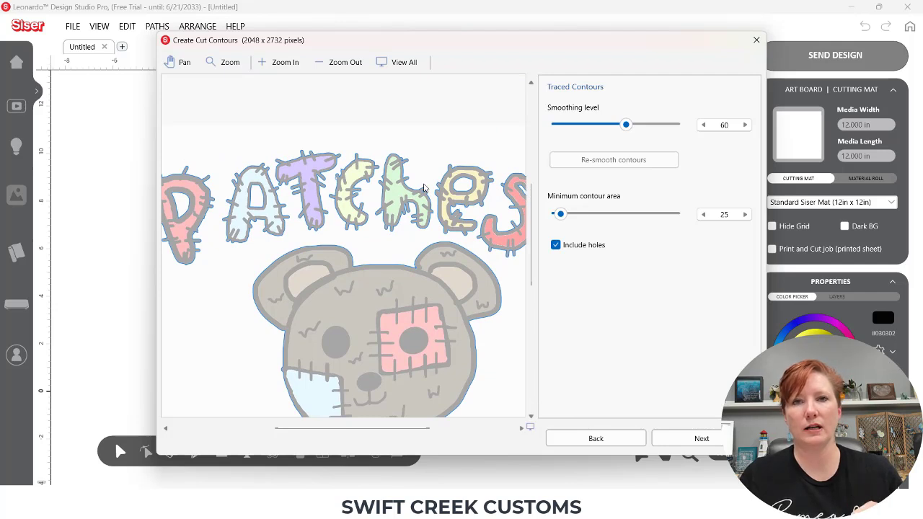
pyautogui.click(556, 246)
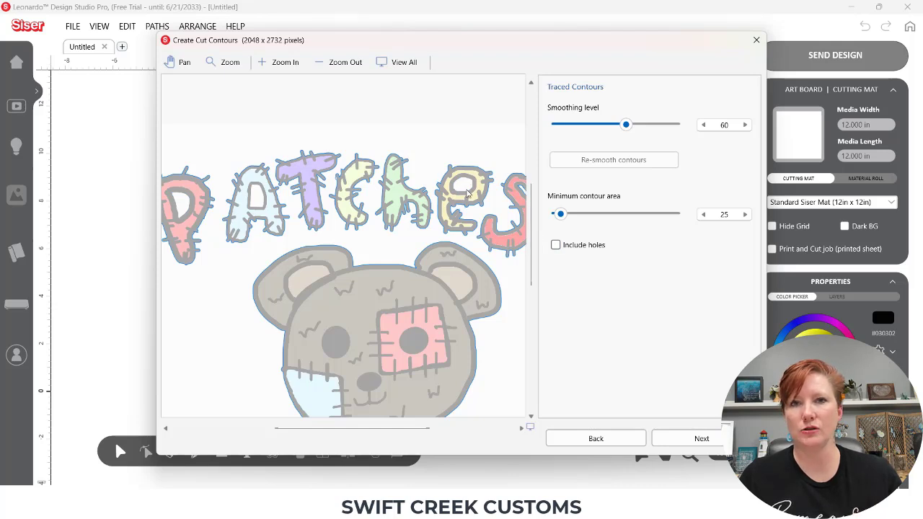
pyautogui.click(556, 246)
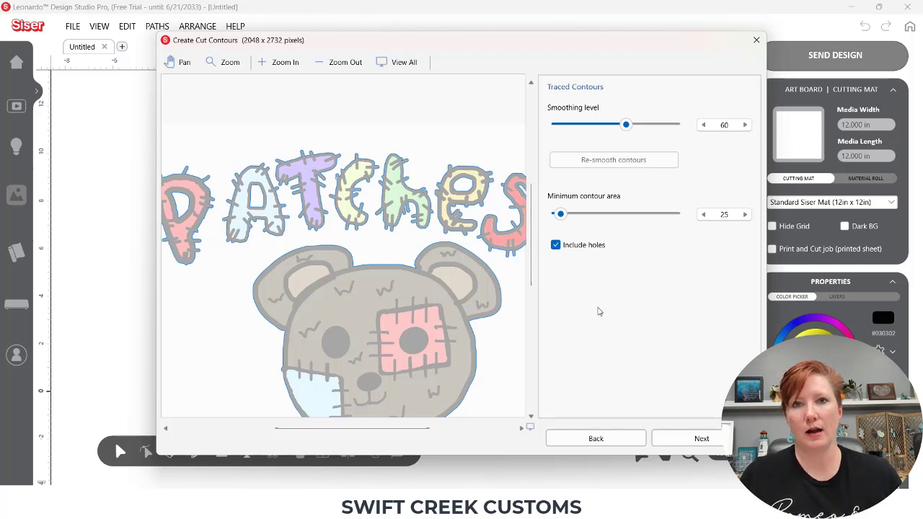
pyautogui.click(676, 442)
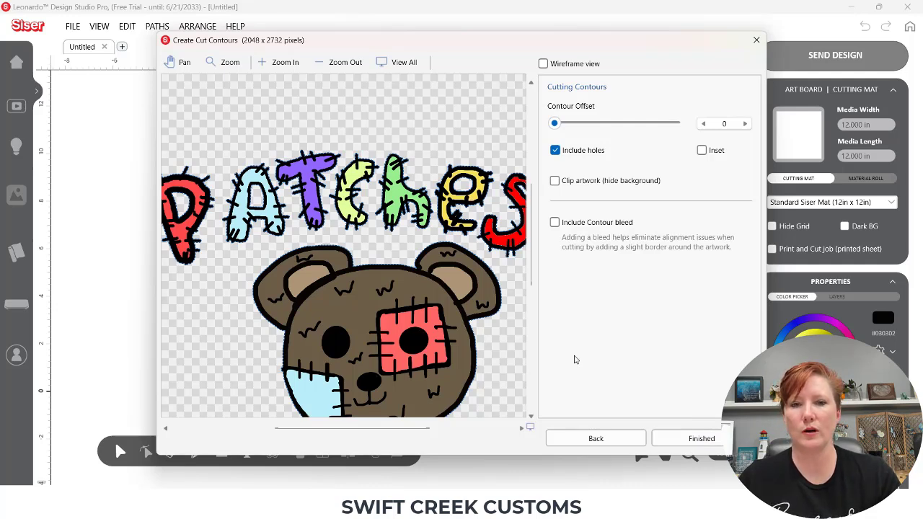
pyautogui.click(691, 438)
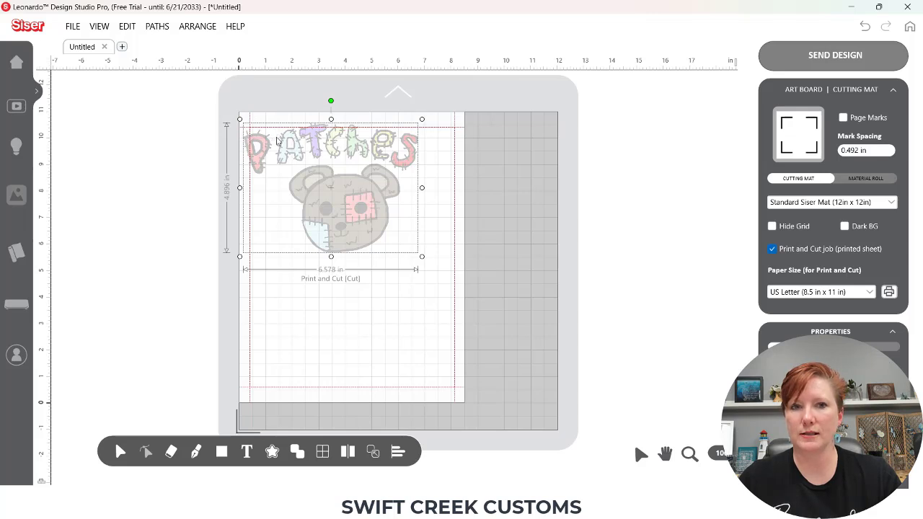
# - Move the Patches artwork onto the letter page so its registration marks fit inside the printable margins
pyautogui.moveTo(333, 189); pyautogui.dragTo(364, 224)
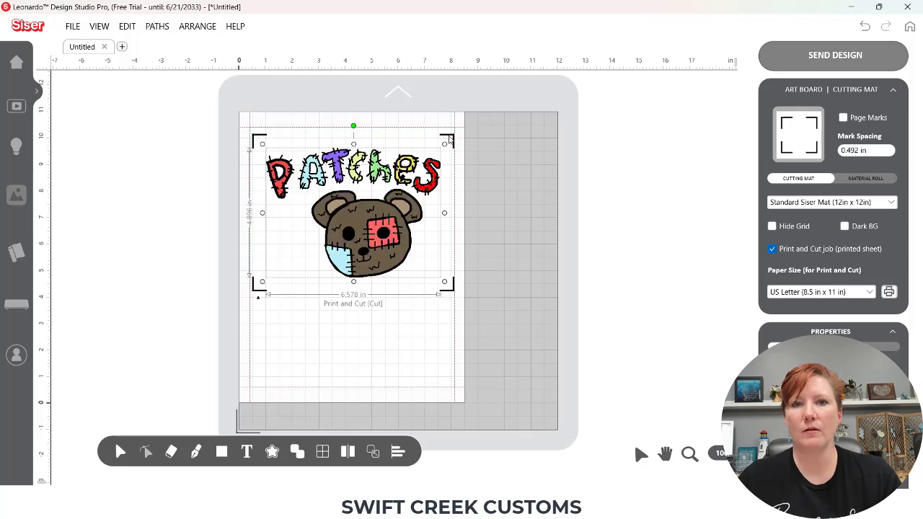
pyautogui.moveTo(368, 227); pyautogui.dragTo(370, 224)
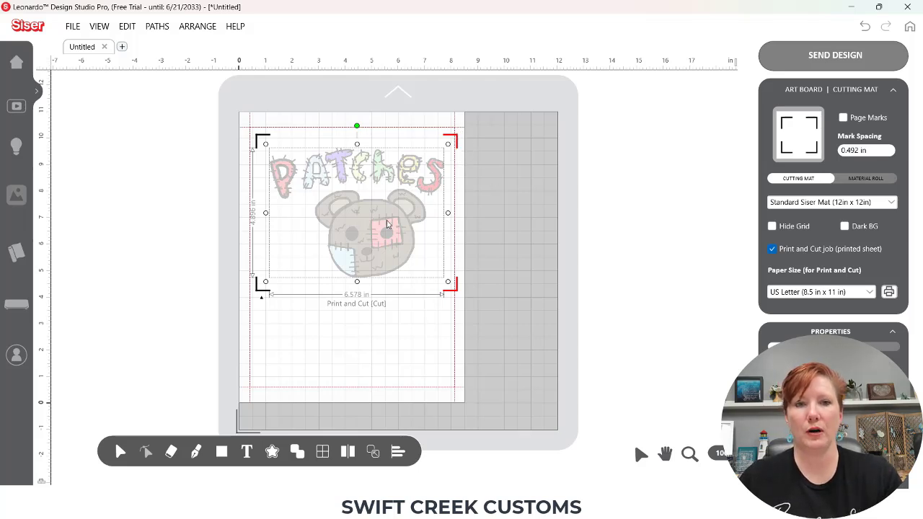
pyautogui.moveTo(388, 222); pyautogui.dragTo(385, 219)
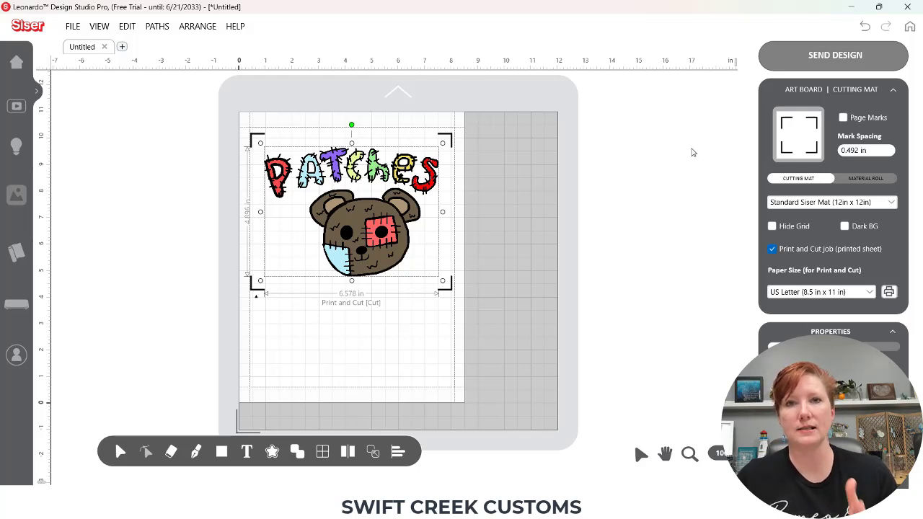
# - Turn on page marks so the registration marks span the full printable page
pyautogui.click(844, 119)
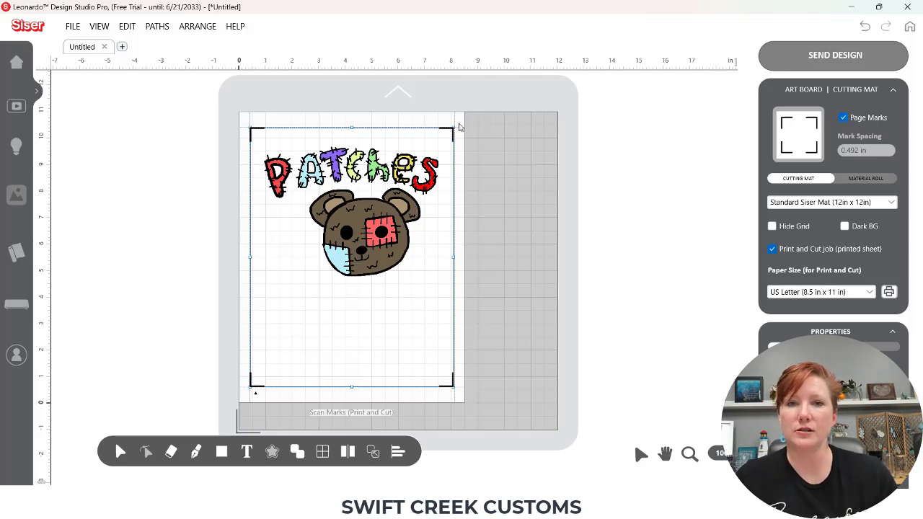
pyautogui.press('ctrl')
pyautogui.press('ctrl')
pyautogui.press('ctrl')
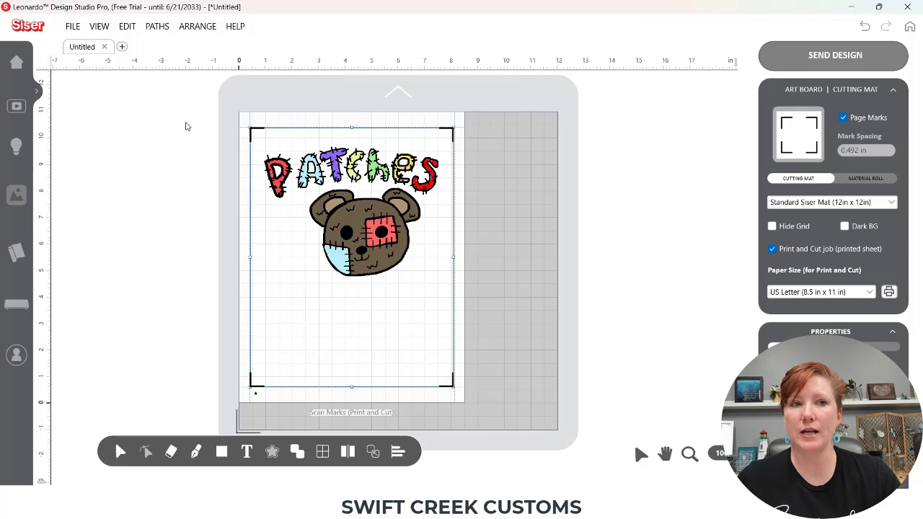
# - Enable small page margins in the preferences, and reapply page marks to use the narrower margins
pyautogui.click(73, 29)
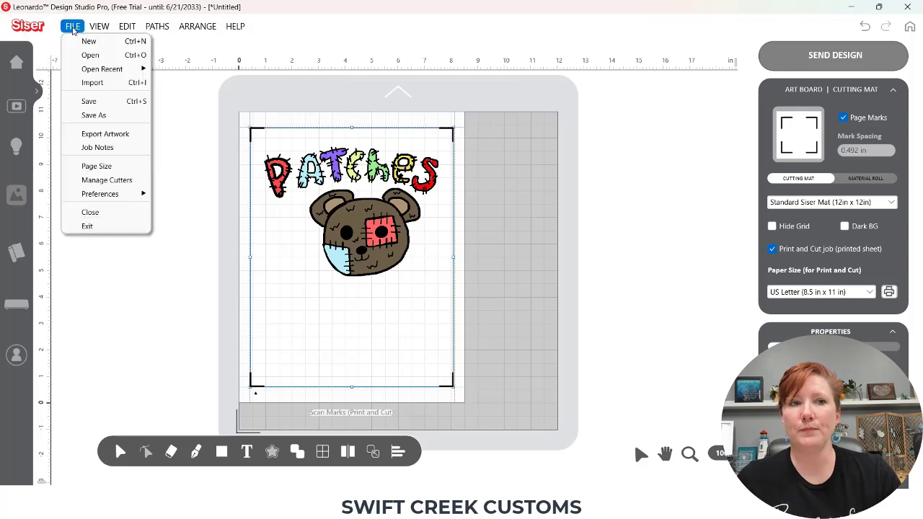
pyautogui.moveTo(111, 194)
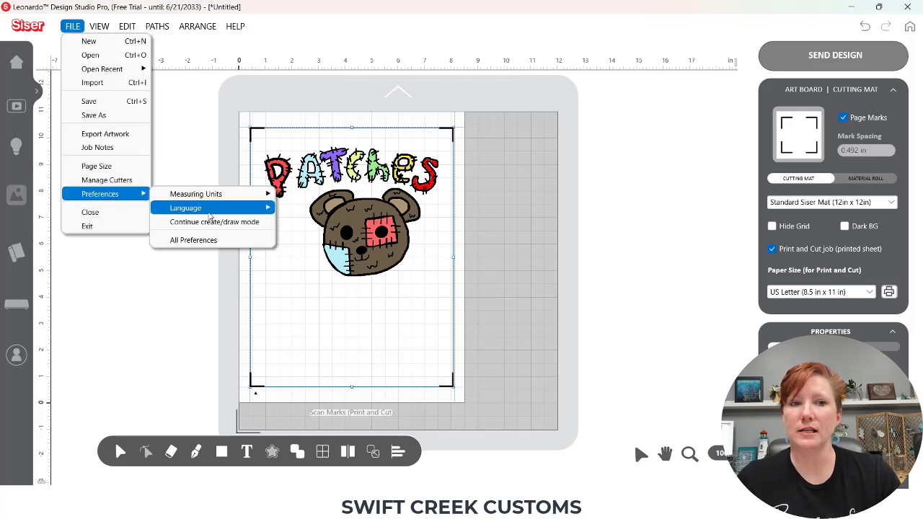
pyautogui.click(198, 242)
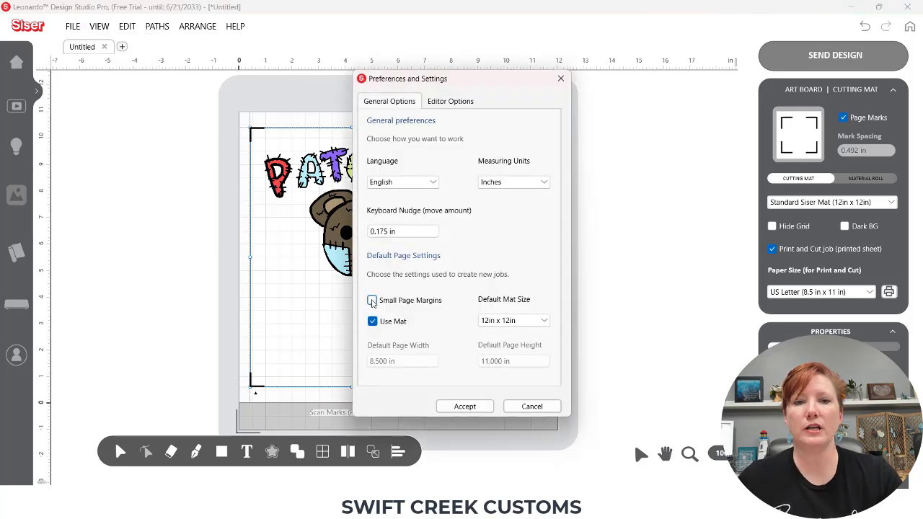
pyautogui.click(373, 301)
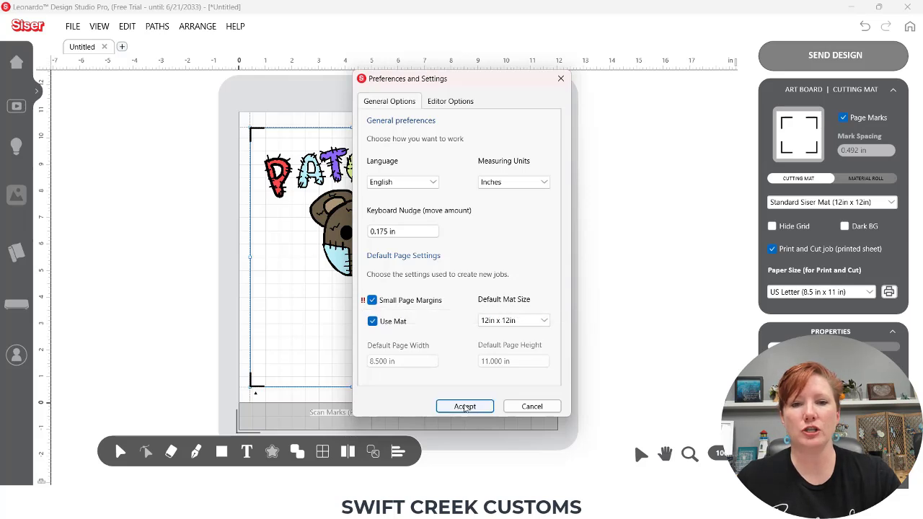
pyautogui.click(465, 407)
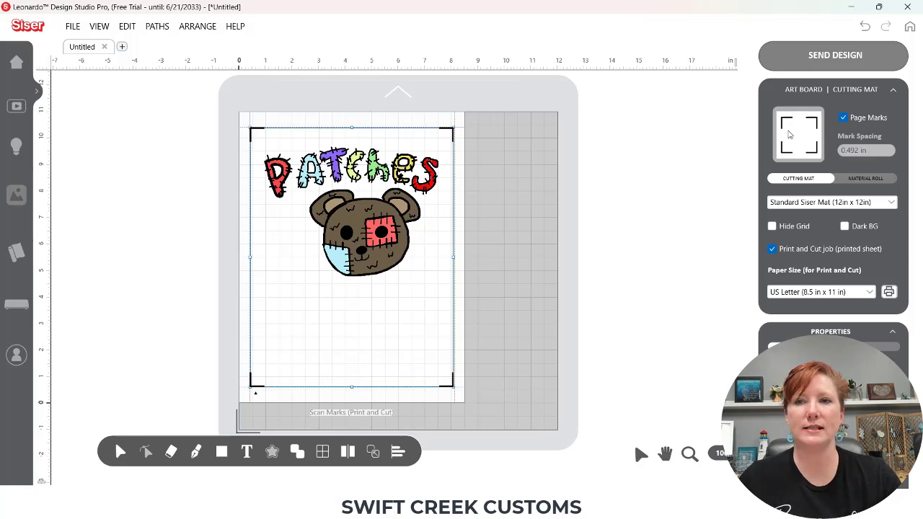
pyautogui.click(844, 119)
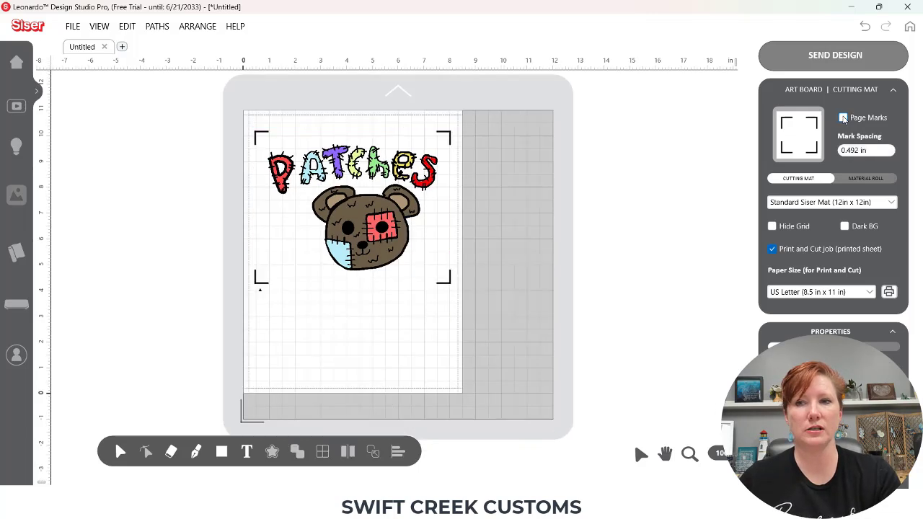
pyautogui.click(843, 118)
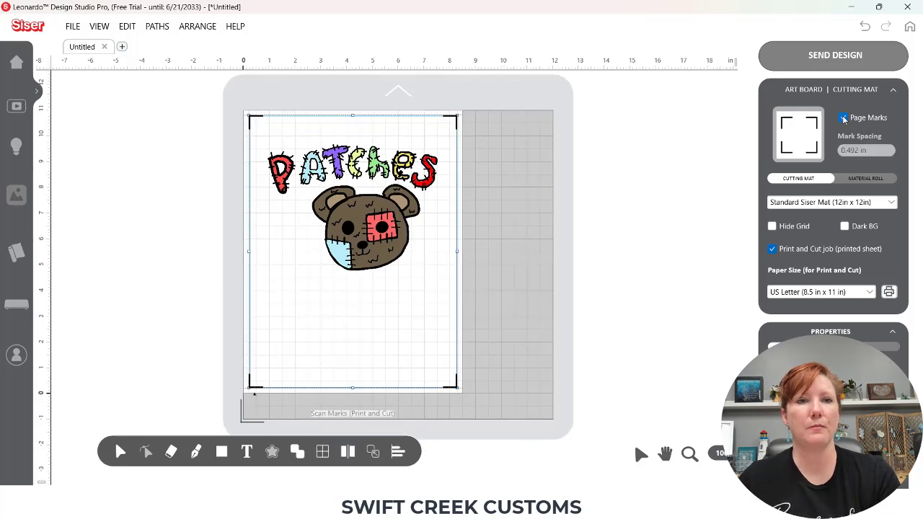
pyautogui.press('ctrl')
pyautogui.press('ctrl')
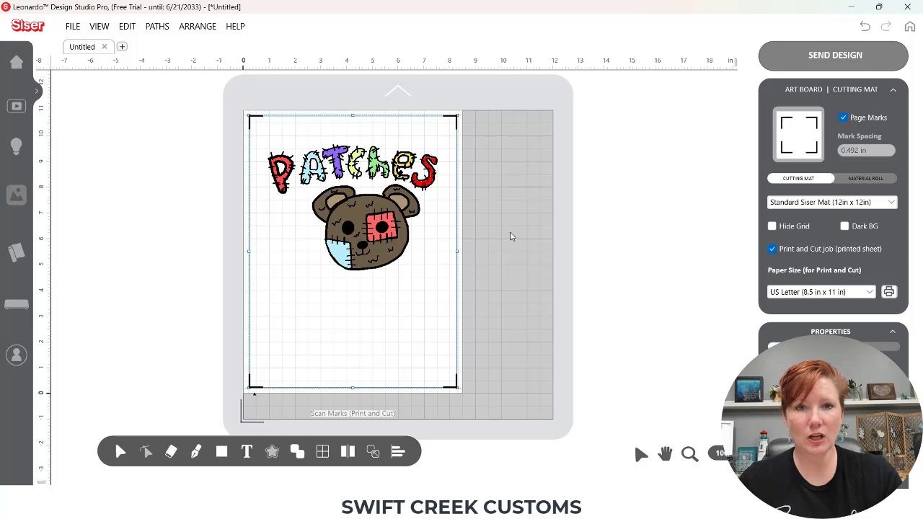
# - Disable small page margins in the preferences, and reapply page marks to use the standard margins
pyautogui.click(72, 27)
pyautogui.moveTo(101, 195)
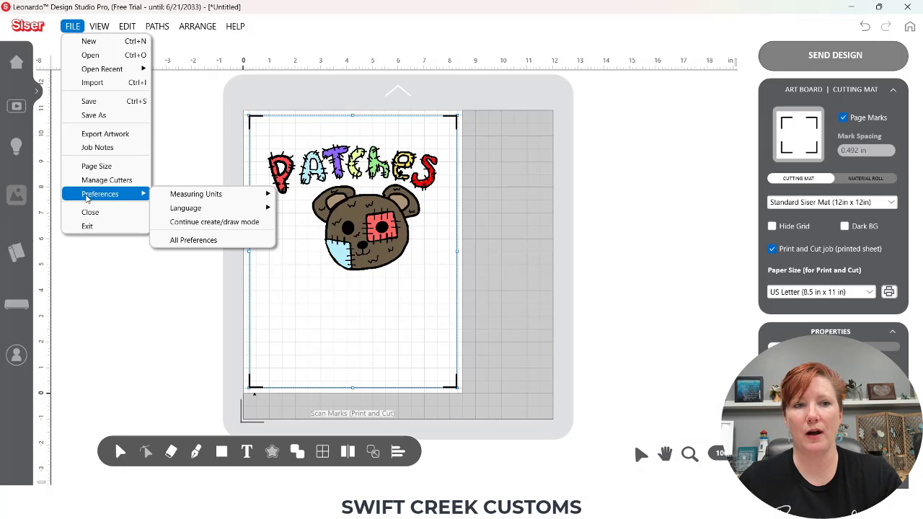
pyautogui.click(200, 244)
pyautogui.click(372, 300)
pyautogui.click(455, 407)
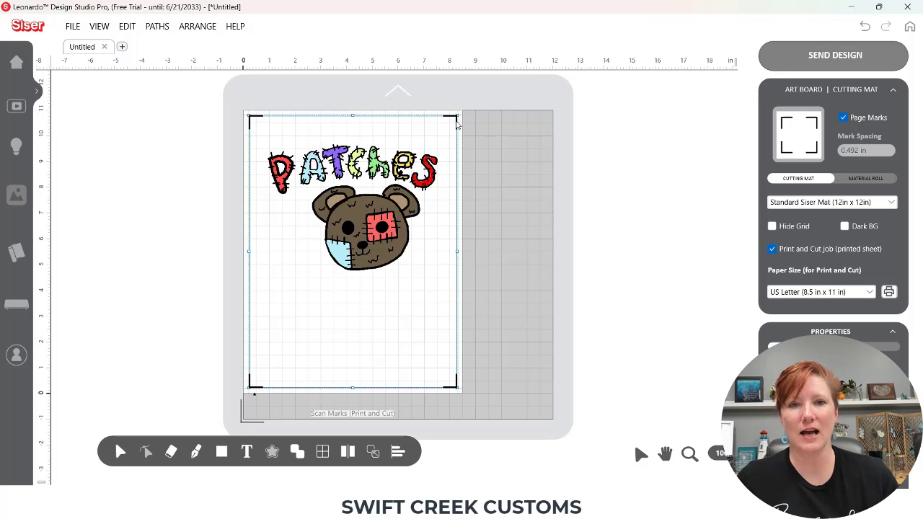
pyautogui.click(844, 118)
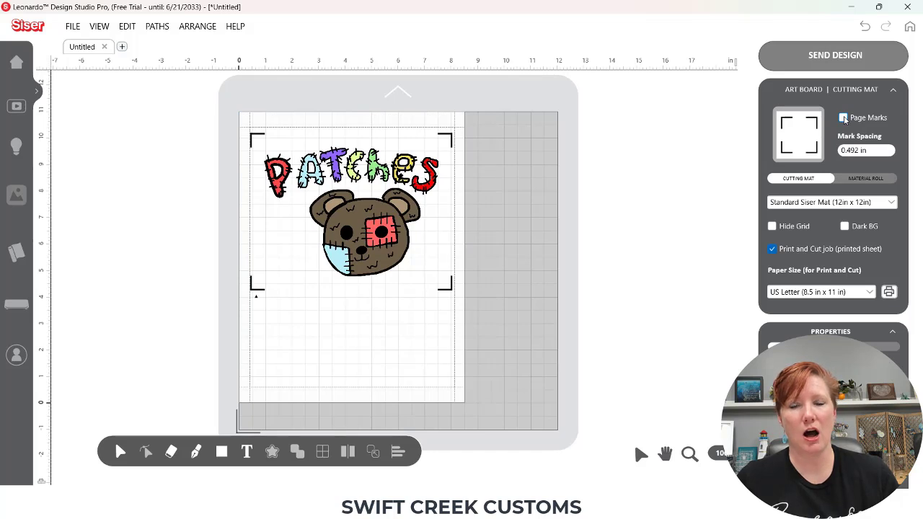
pyautogui.click(844, 117)
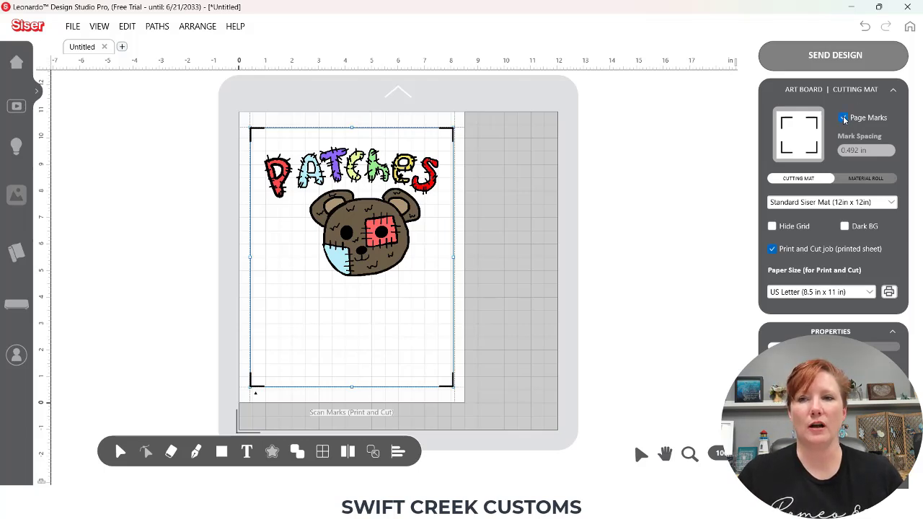
# - Turn off page marks and set the mark spacing around the artwork to 0.1 in
pyautogui.click(843, 117)
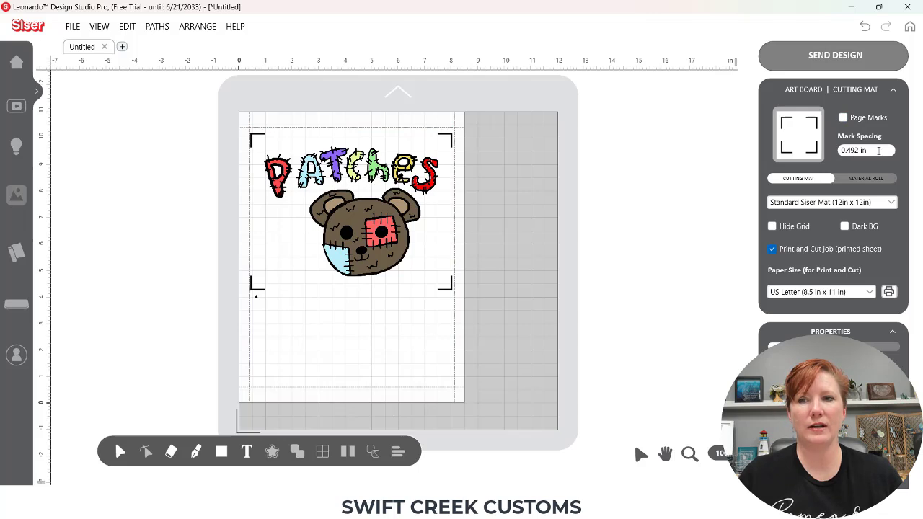
pyautogui.moveTo(871, 150); pyautogui.dragTo(842, 150)
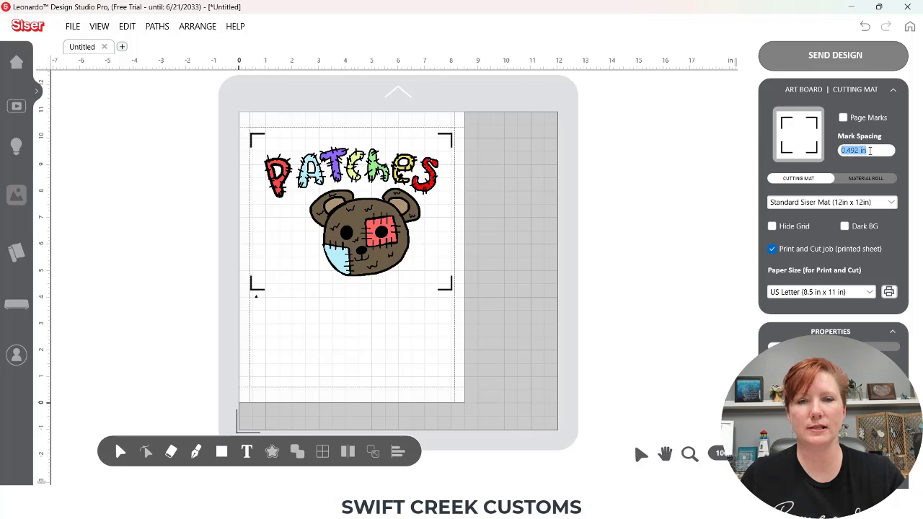
pyautogui.write('0.1')
pyautogui.press('Return')
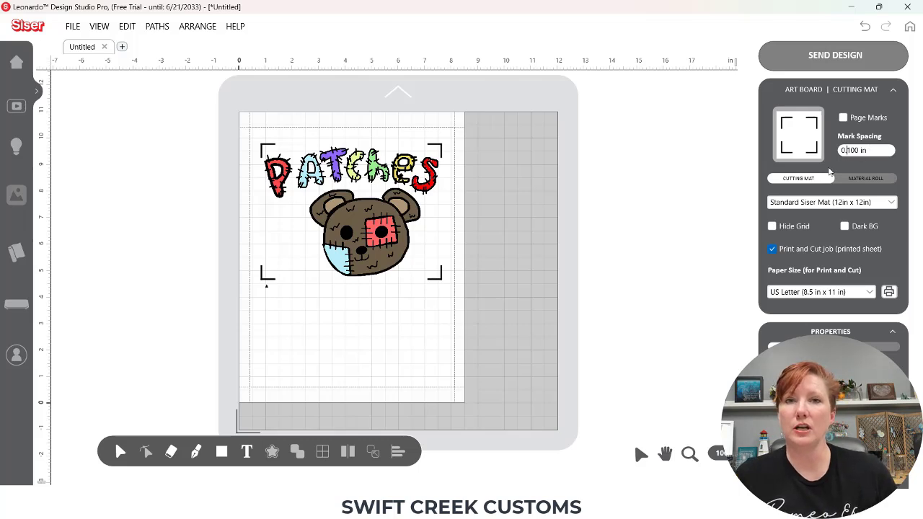
pyautogui.click(259, 383)
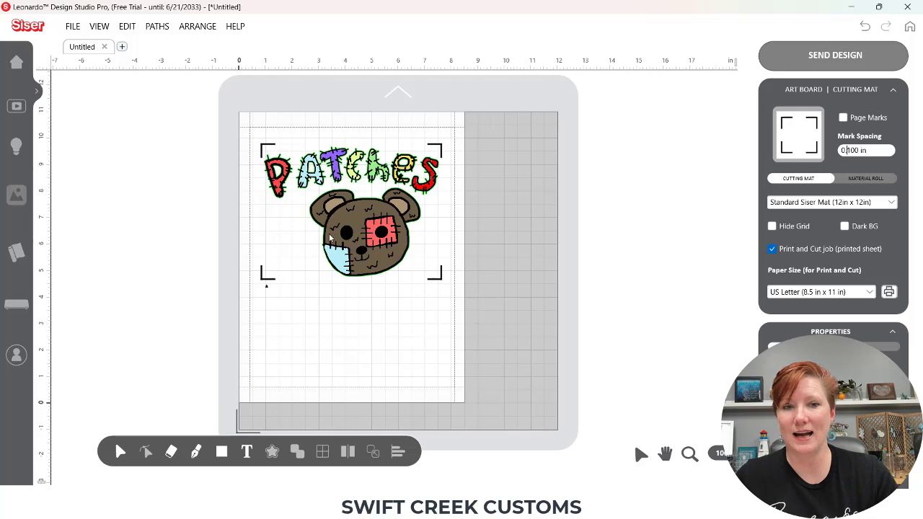
pyautogui.click(260, 382)
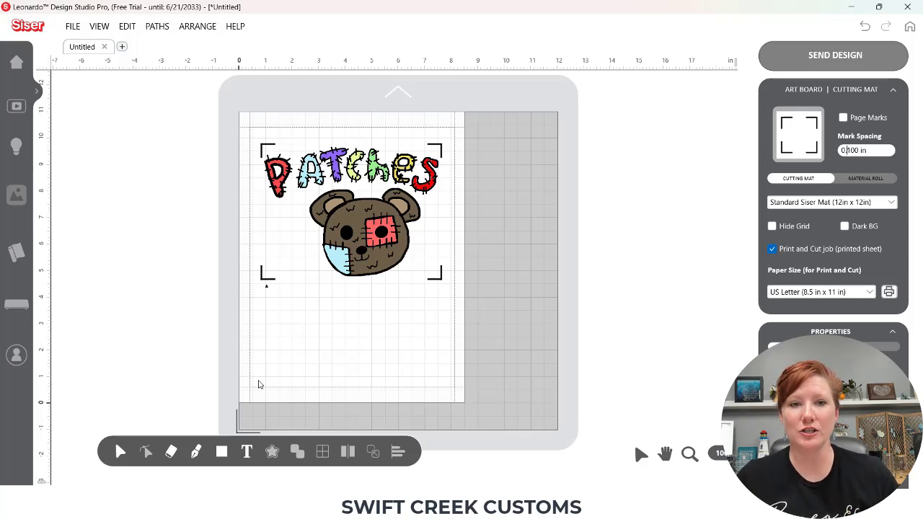
pyautogui.click(266, 279)
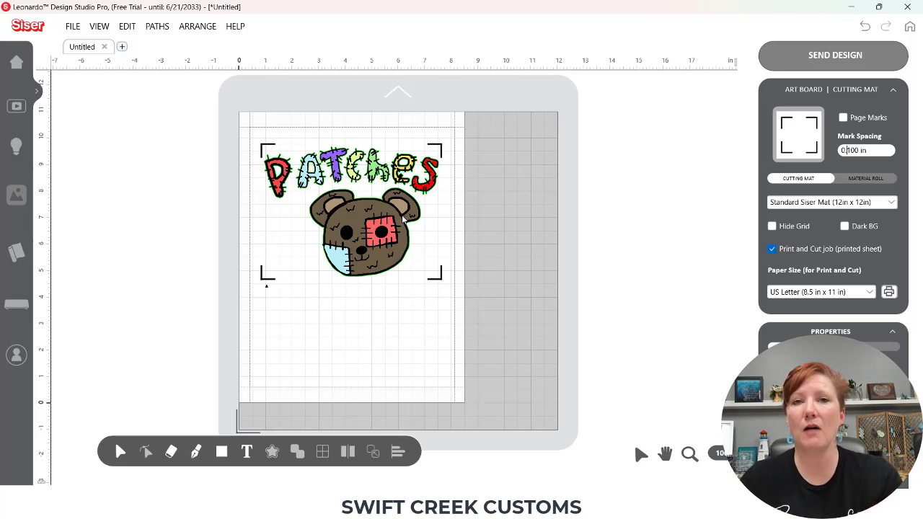
# - Ungroup the paths of the Patches print-and-cut artwork so its images and contours become separate objects
pyautogui.click(347, 212)
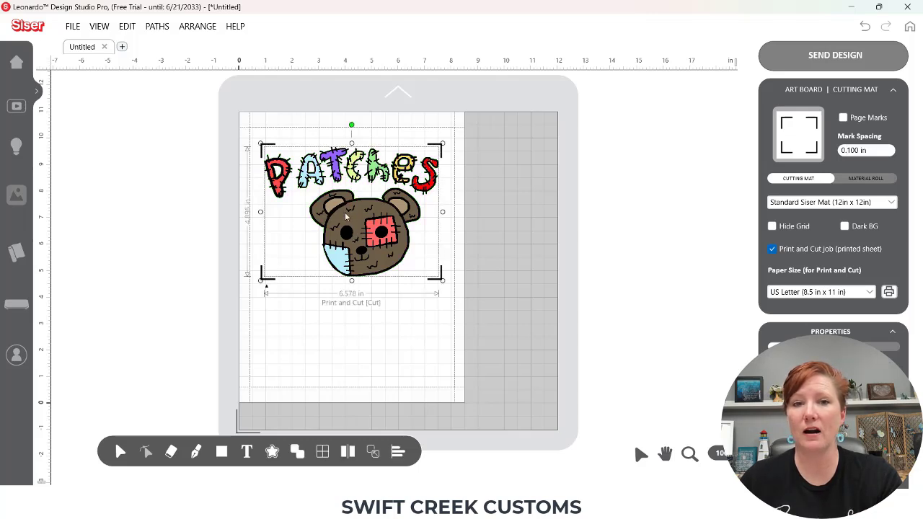
pyautogui.press('ctrl')
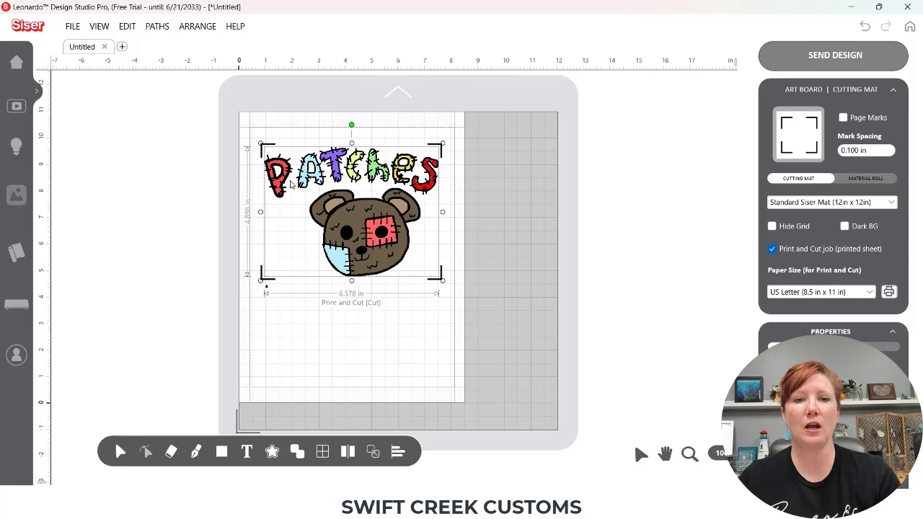
pyautogui.rightClick(355, 217)
pyautogui.moveTo(390, 296)
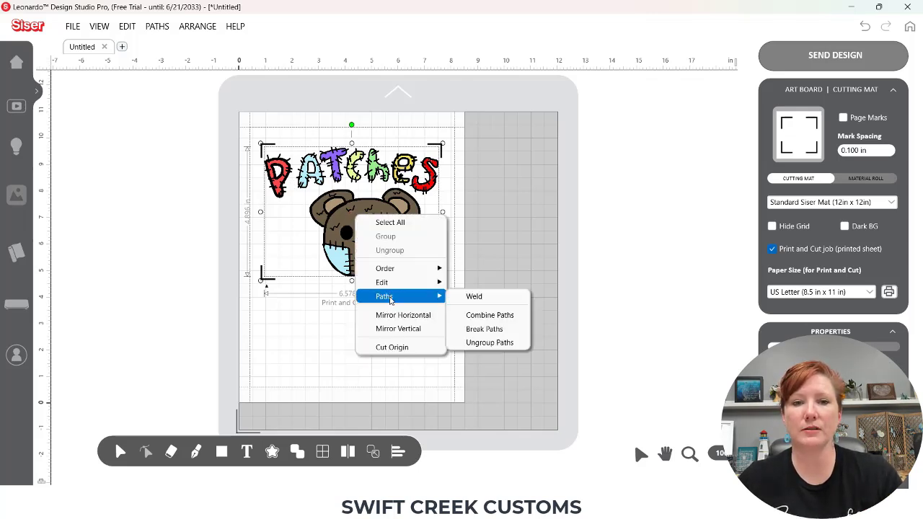
pyautogui.click(495, 343)
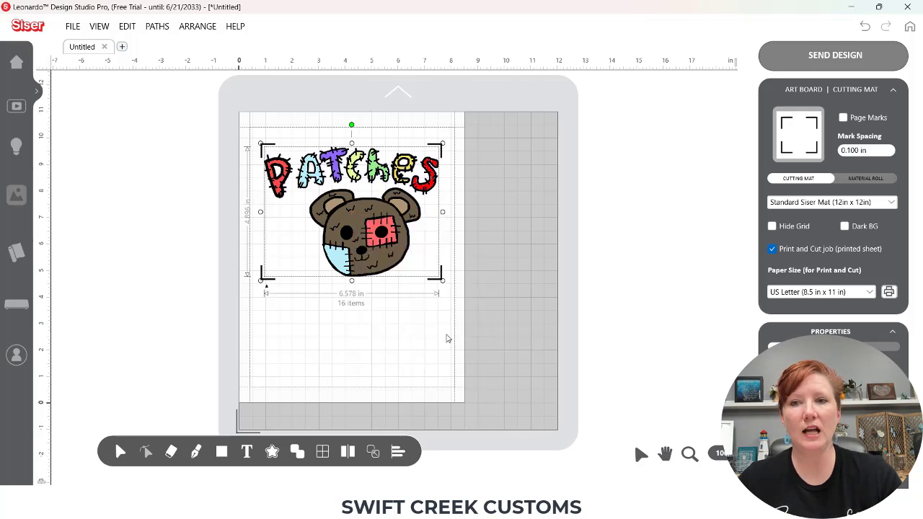
# - Try moving the bear image away from its contour and shifting the bear and letter S pieces, and undo these moves
pyautogui.click(432, 314)
pyautogui.moveTo(404, 188); pyautogui.dragTo(381, 215)
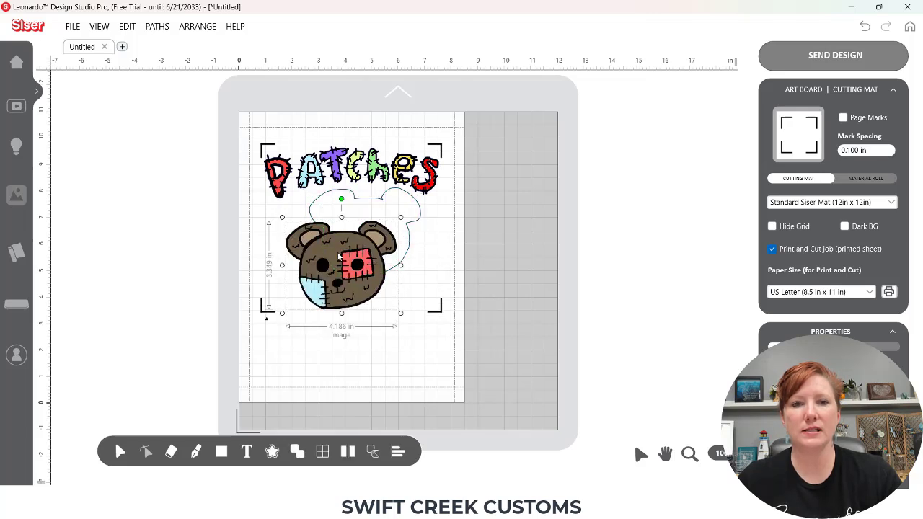
pyautogui.click(413, 235)
pyautogui.click(409, 247)
pyautogui.moveTo(410, 245); pyautogui.dragTo(410, 245)
pyautogui.moveTo(424, 189)
pyautogui.mouseDown()
pyautogui.moveTo(442, 189)
pyautogui.moveTo(424, 196)
pyautogui.mouseUp()
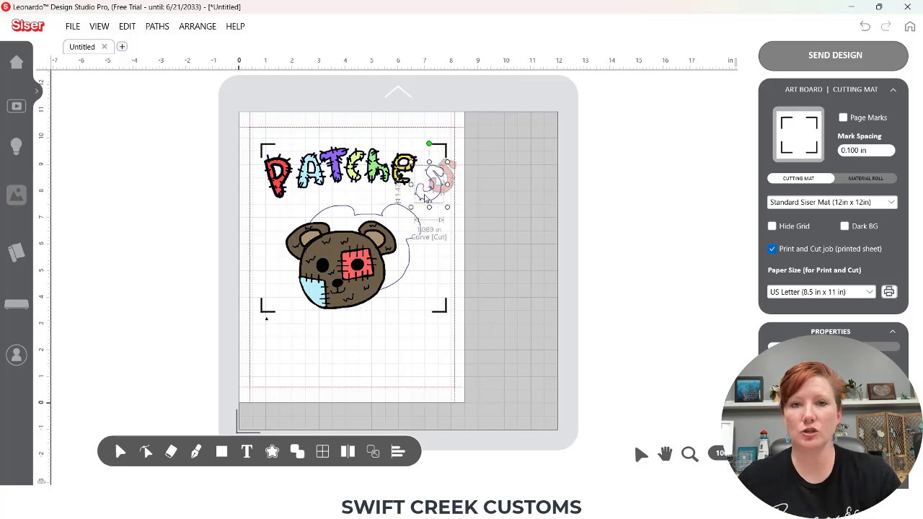
pyautogui.hotkey('ctrl', 'z')
pyautogui.hotkey('ctrl', 'z')
pyautogui.hotkey('ctrl', 'z')
pyautogui.hotkey('ctrl', 'z')
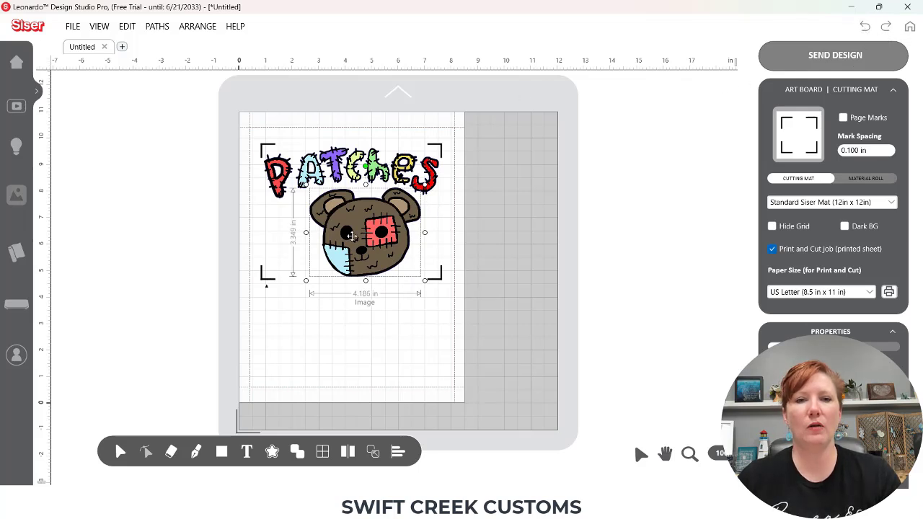
# - Enlarge the bear together with its contour to about 6.57 in wide and position it just below the lettering
pyautogui.moveTo(283, 222); pyautogui.dragTo(428, 272)
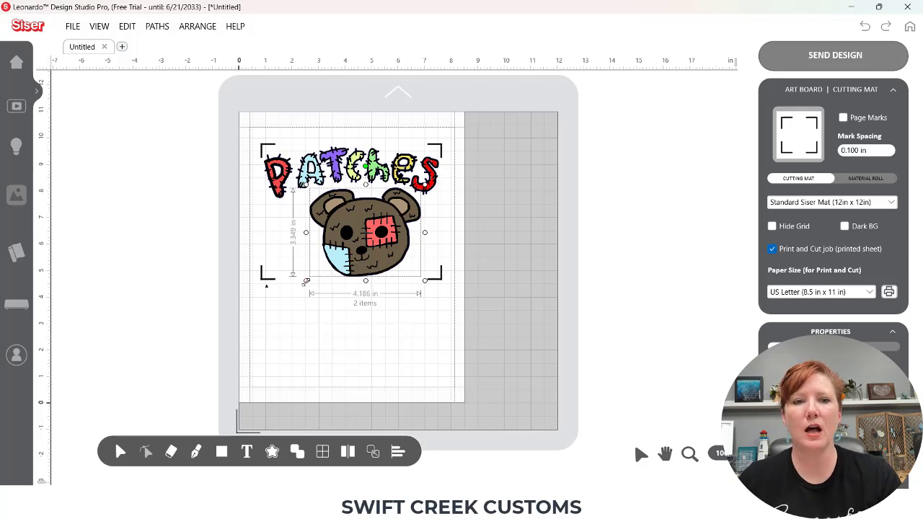
pyautogui.moveTo(307, 280); pyautogui.dragTo(264, 315)
pyautogui.moveTo(326, 268); pyautogui.dragTo(335, 278)
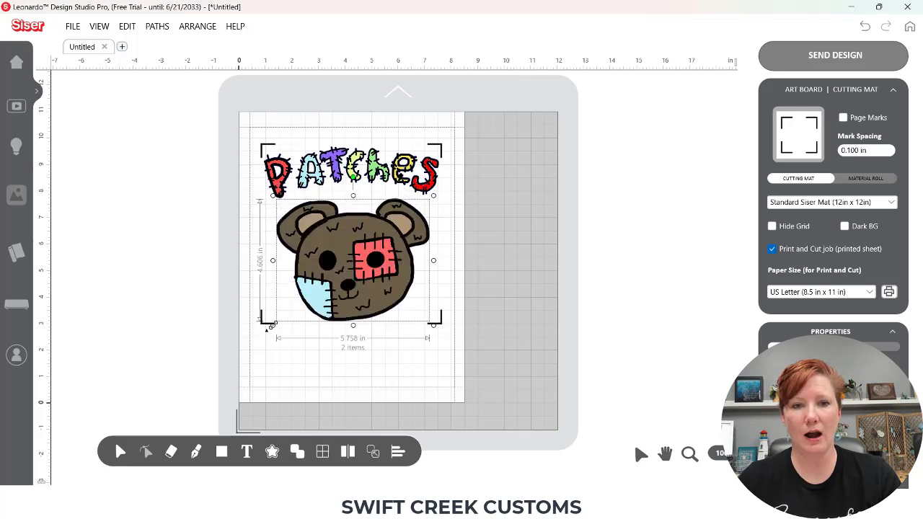
pyautogui.moveTo(273, 326); pyautogui.dragTo(264, 332)
pyautogui.moveTo(339, 274); pyautogui.dragTo(346, 269)
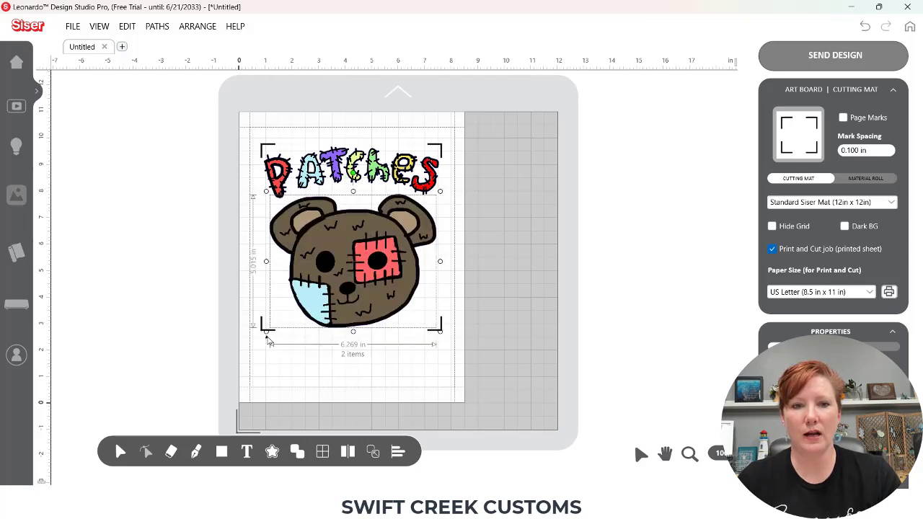
pyautogui.moveTo(266, 331)
pyautogui.mouseDown()
pyautogui.moveTo(258, 344)
pyautogui.moveTo(264, 338)
pyautogui.mouseUp()
pyautogui.moveTo(305, 302); pyautogui.dragTo(314, 303)
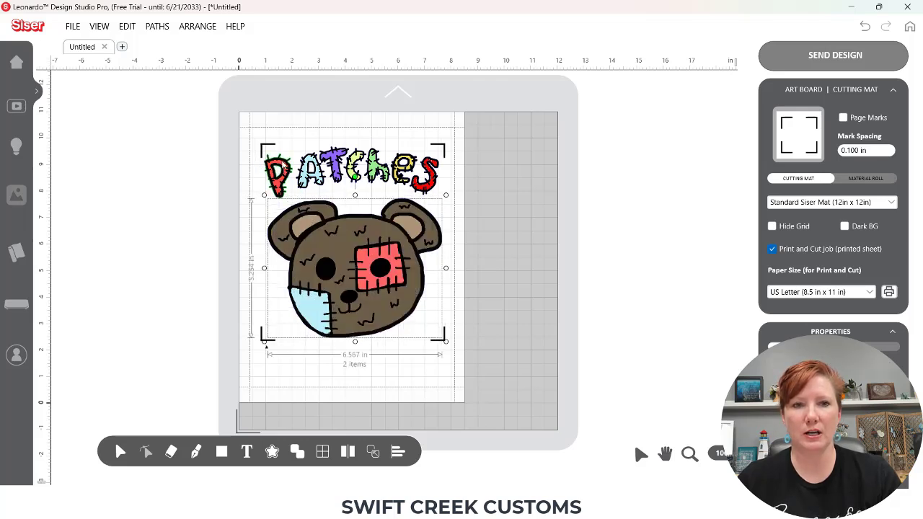
# - Move the letter P with its contour closer to the A, and nudge the bear with its contour slightly down and right
pyautogui.click(283, 168)
pyautogui.moveTo(280, 167)
pyautogui.mouseDown()
pyautogui.moveTo(259, 175)
pyautogui.moveTo(275, 184)
pyautogui.mouseUp()
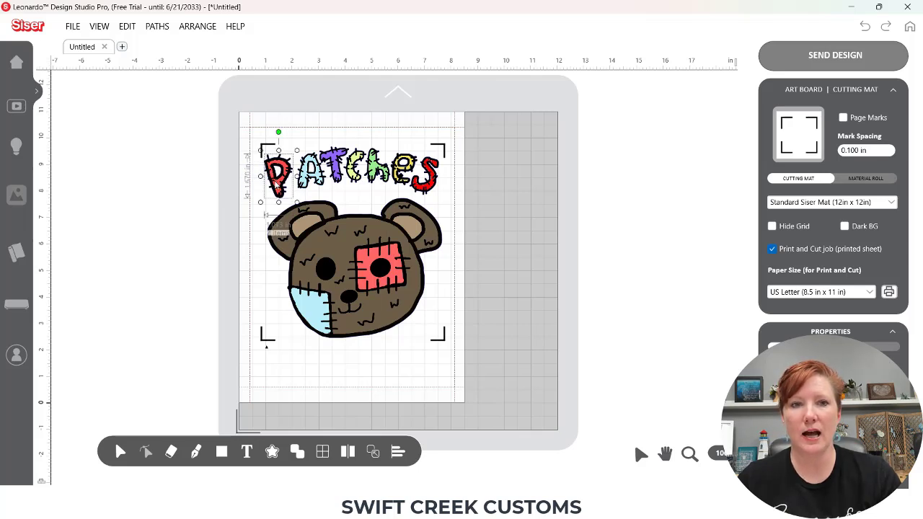
pyautogui.moveTo(276, 183); pyautogui.dragTo(282, 180)
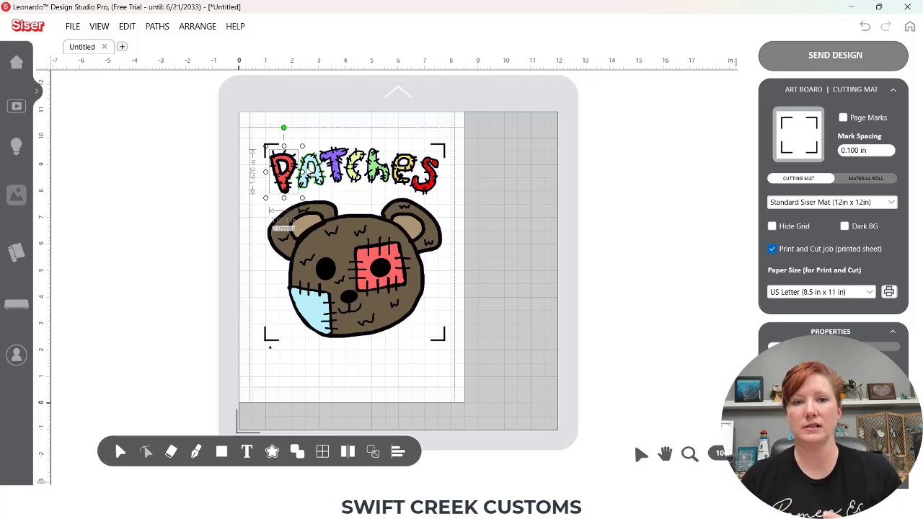
pyautogui.click(253, 238)
pyautogui.click(352, 274)
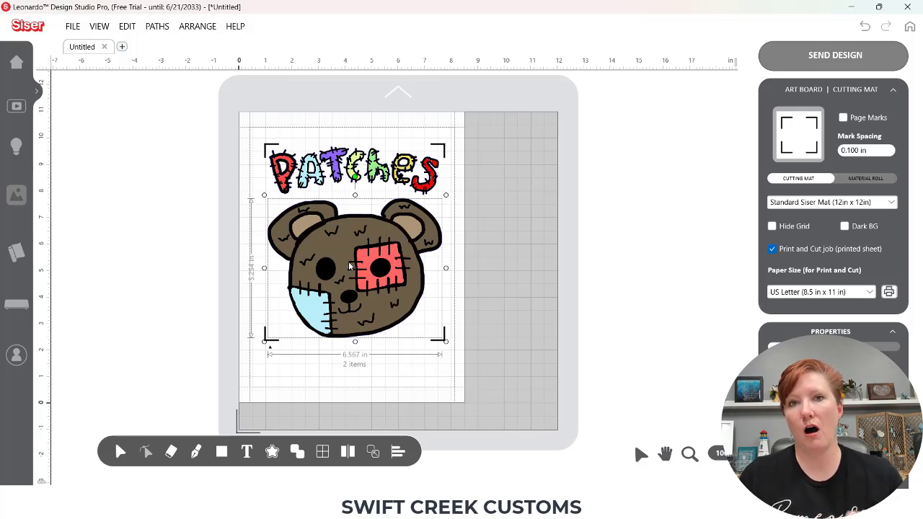
pyautogui.moveTo(348, 262); pyautogui.dragTo(351, 266)
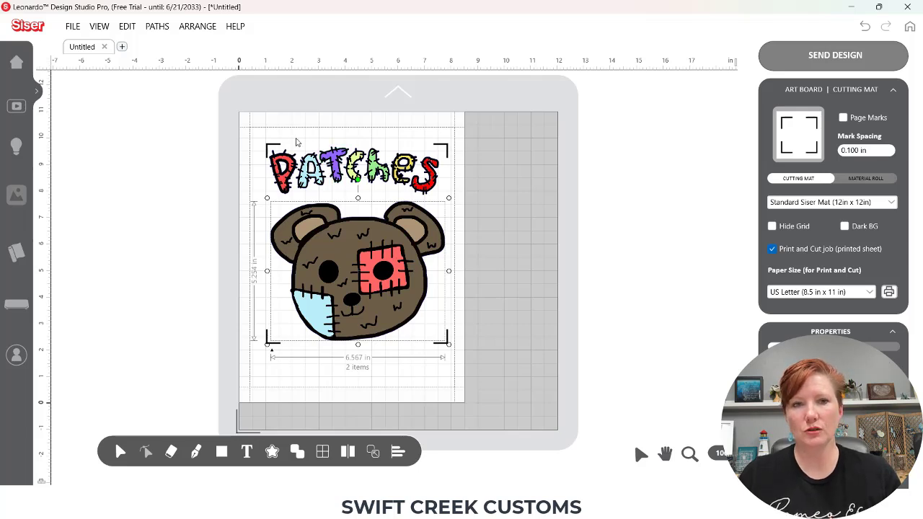
# - Select all the lettering, the bear and their contours, and group them
pyautogui.click(253, 137)
pyautogui.moveTo(253, 138); pyautogui.dragTo(325, 196)
pyautogui.moveTo(380, 240); pyautogui.dragTo(444, 342)
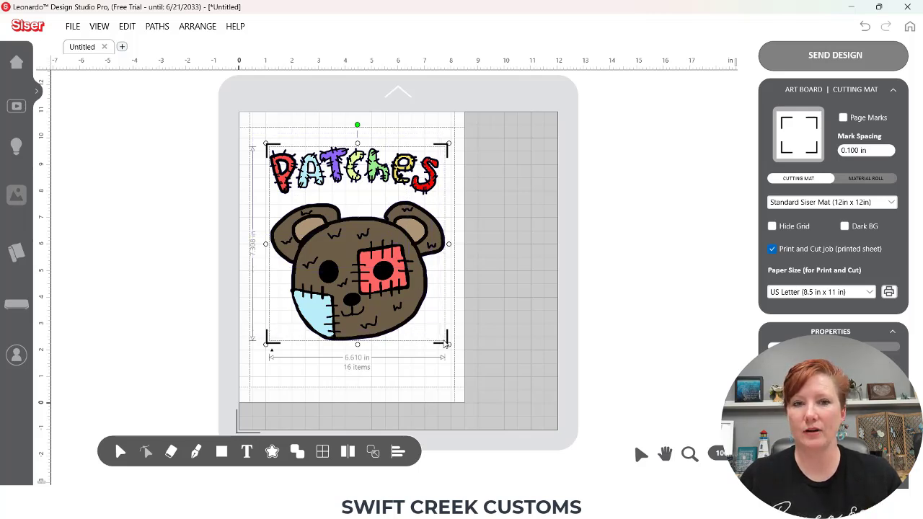
pyautogui.rightClick(401, 244)
pyautogui.click(428, 264)
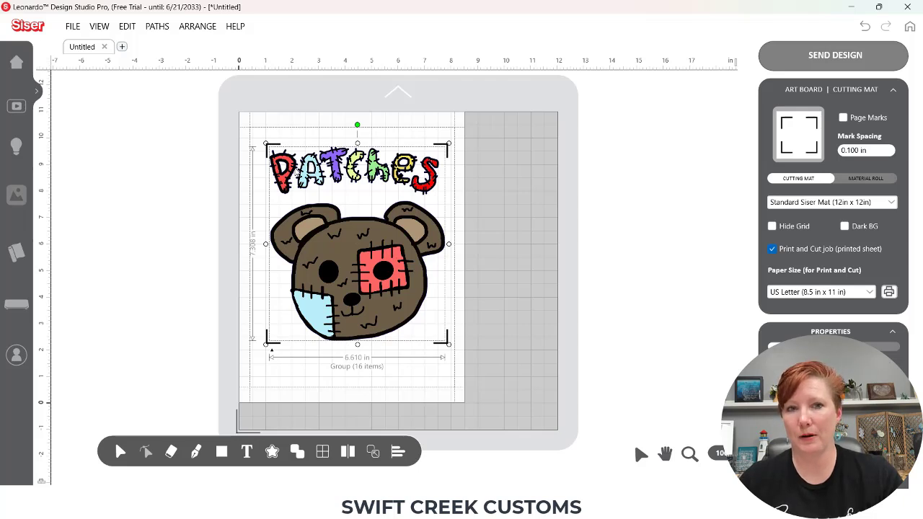
# - Start building cutting contours for the grouped artwork as a Print and Cut Logo, with the offset set to 0.118 in
pyautogui.click(272, 453)
pyautogui.click(600, 140)
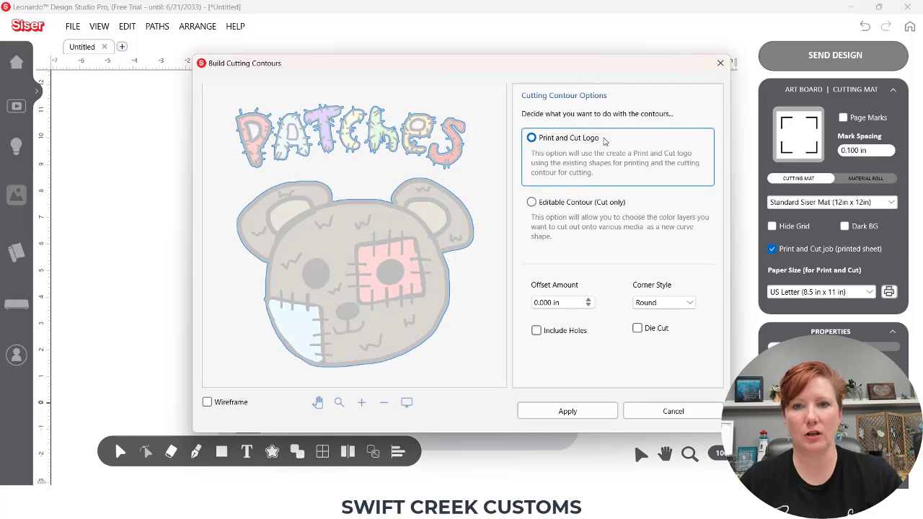
pyautogui.click(604, 141)
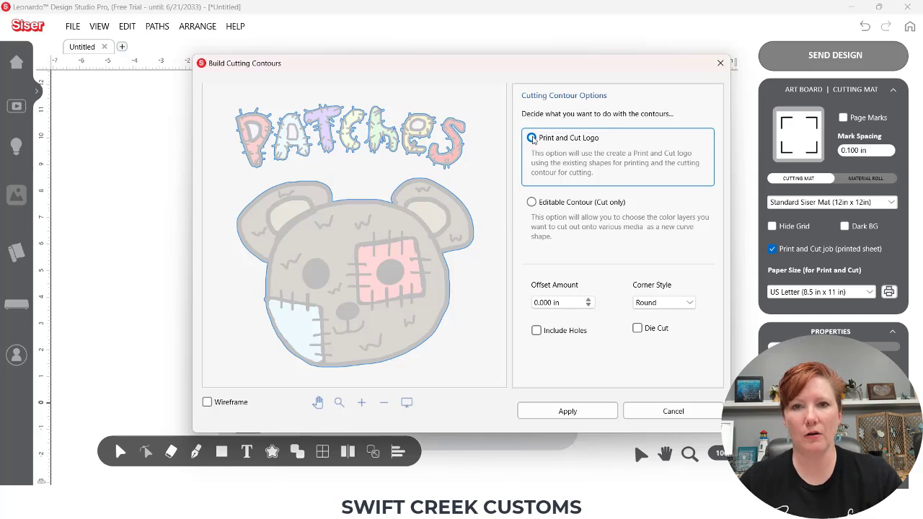
pyautogui.click(589, 300)
pyautogui.click(589, 300)
pyautogui.click(588, 300)
pyautogui.click(588, 300)
pyautogui.click(588, 301)
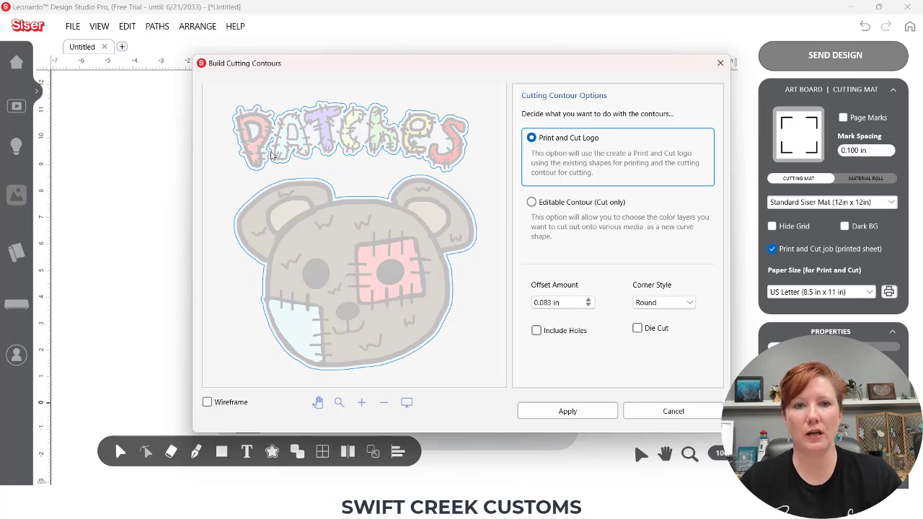
pyautogui.press('ctrl')
pyautogui.click(590, 301)
pyautogui.click(589, 301)
pyautogui.click(589, 300)
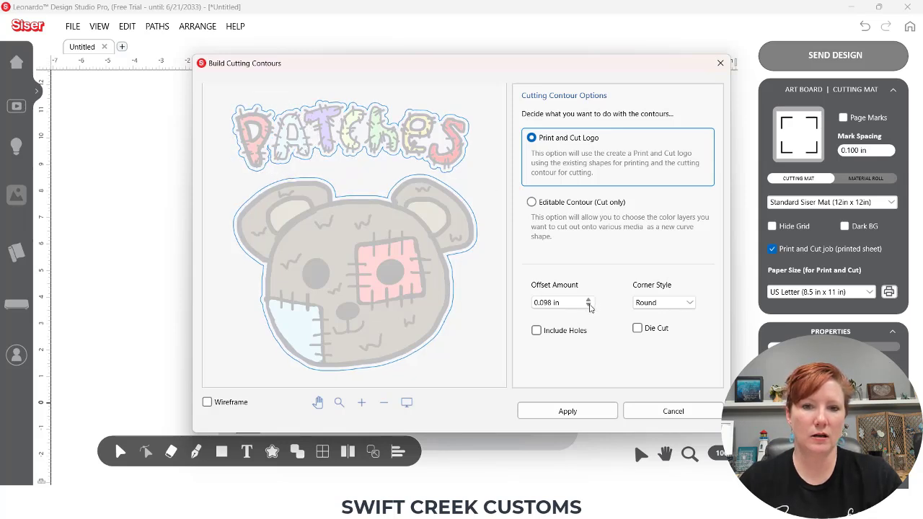
pyautogui.click(589, 301)
pyautogui.click(589, 300)
pyautogui.click(590, 301)
pyautogui.click(590, 301)
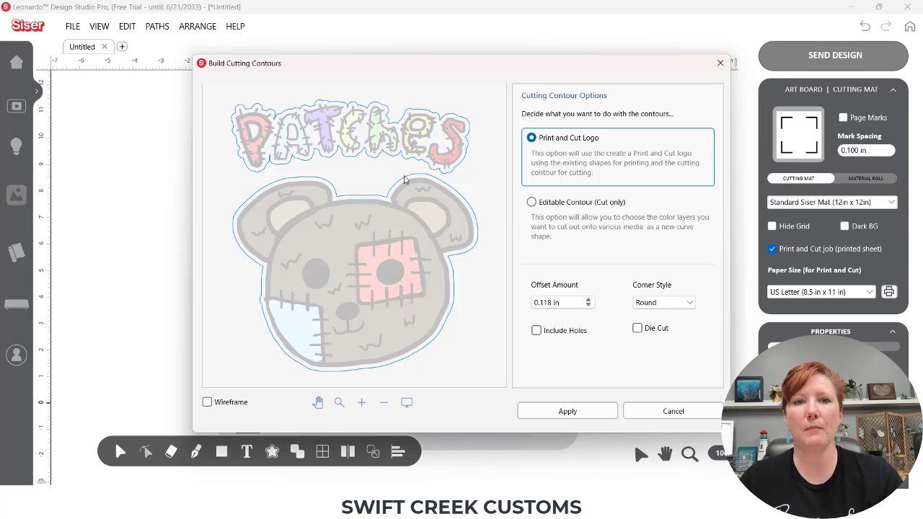
# - Preview the contours with holes included, turn Include Holes back off, and apply the cutting contours
pyautogui.click(537, 331)
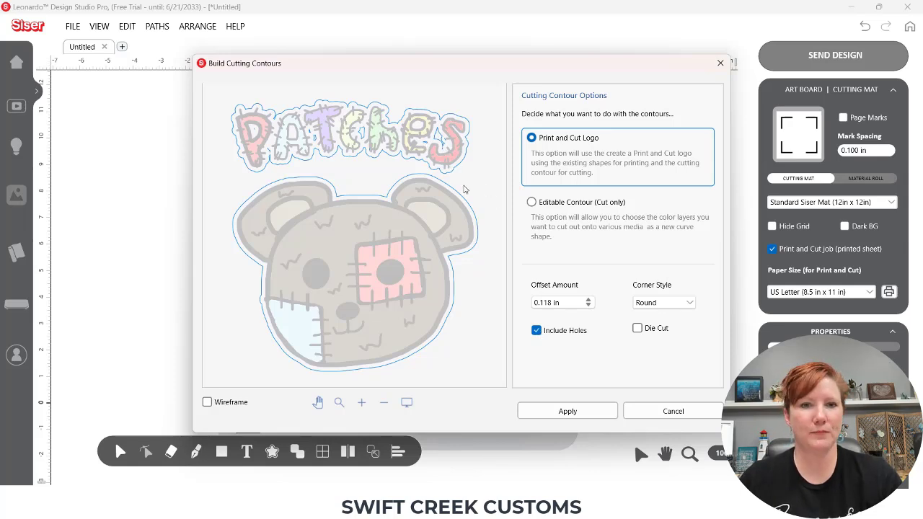
pyautogui.click(538, 331)
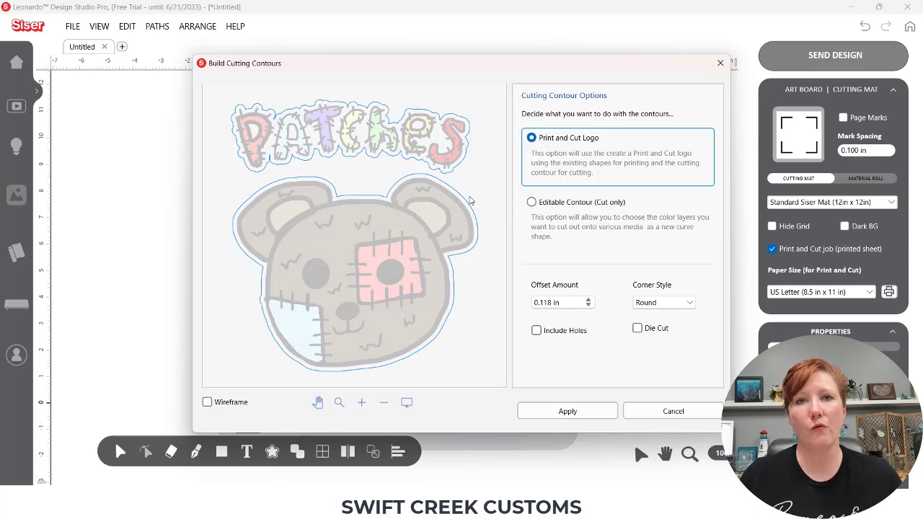
pyautogui.click(577, 413)
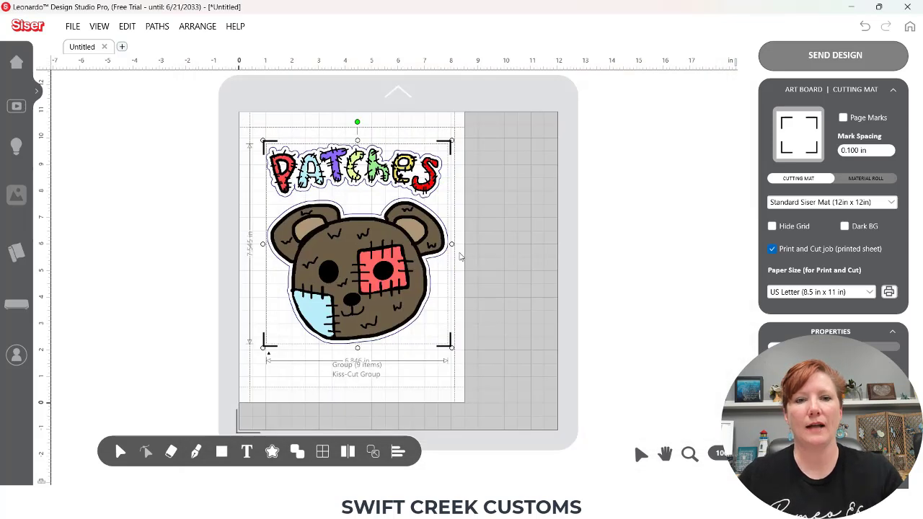
pyautogui.click(422, 316)
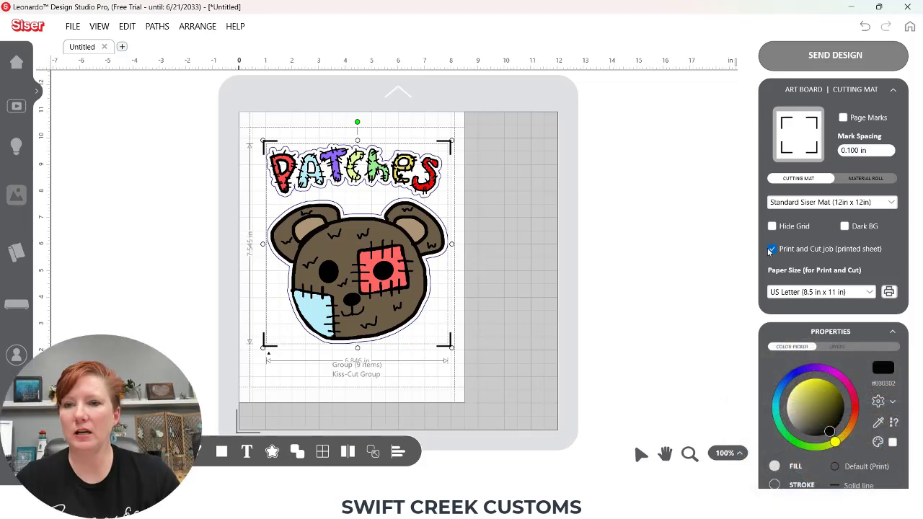
# - Show the layer list and ungroup the Kiss-Cut Group into its artwork images and cut contour
pyautogui.click(894, 91)
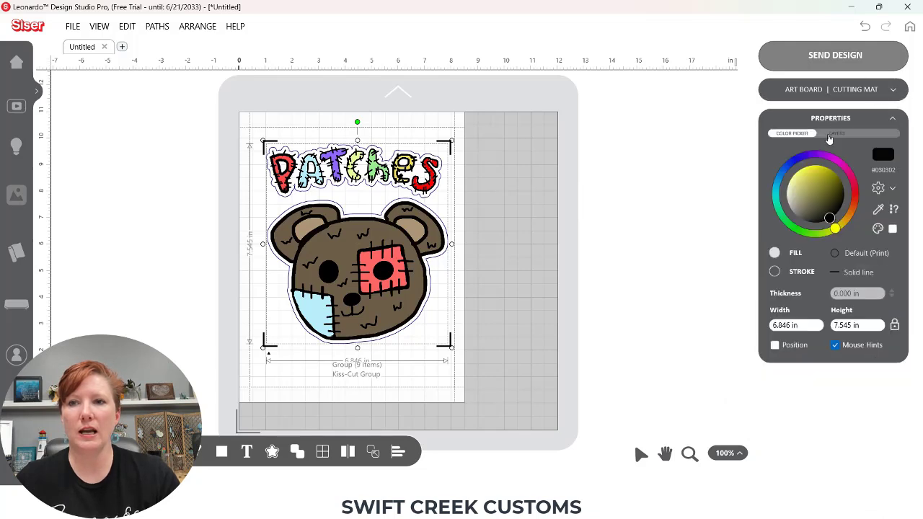
pyautogui.click(839, 135)
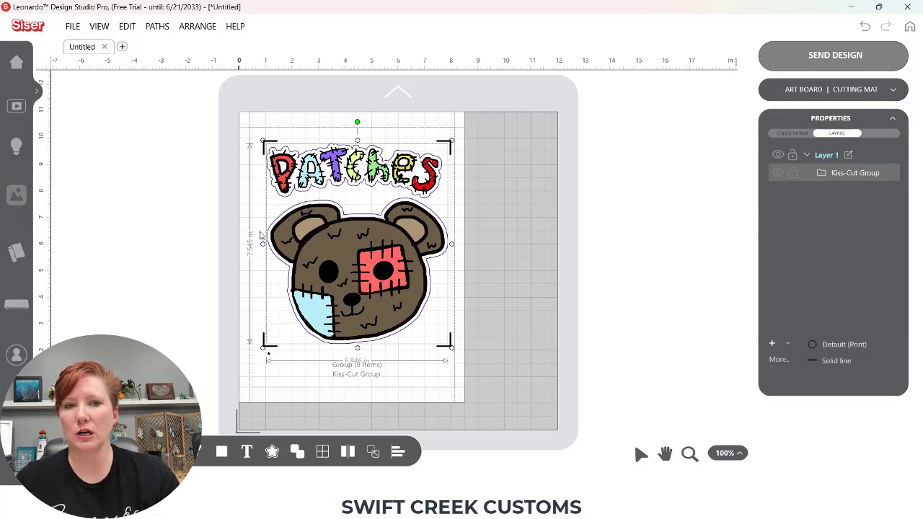
pyautogui.rightClick(838, 174)
pyautogui.click(843, 174)
pyautogui.rightClick(844, 174)
pyautogui.click(854, 208)
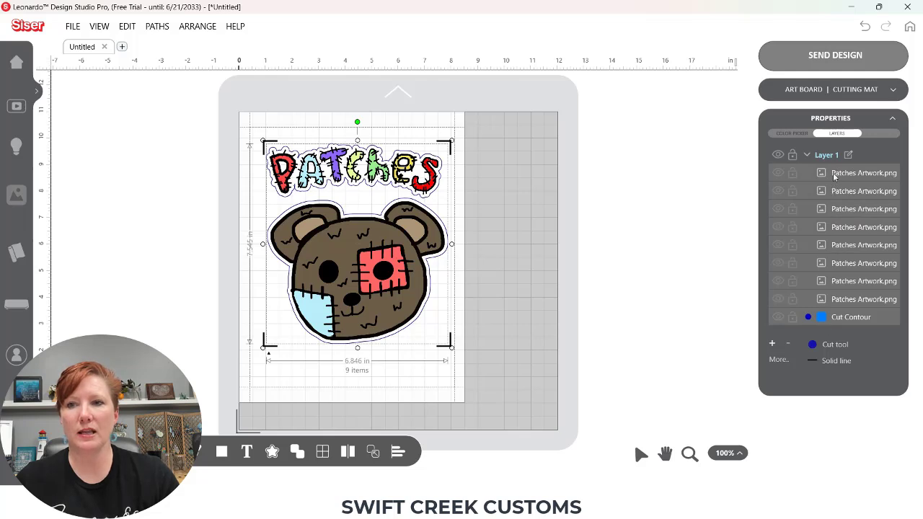
# - Check the print-and-cut send preview and options for the ungrouped artwork, and close them without sending
pyautogui.click(809, 320)
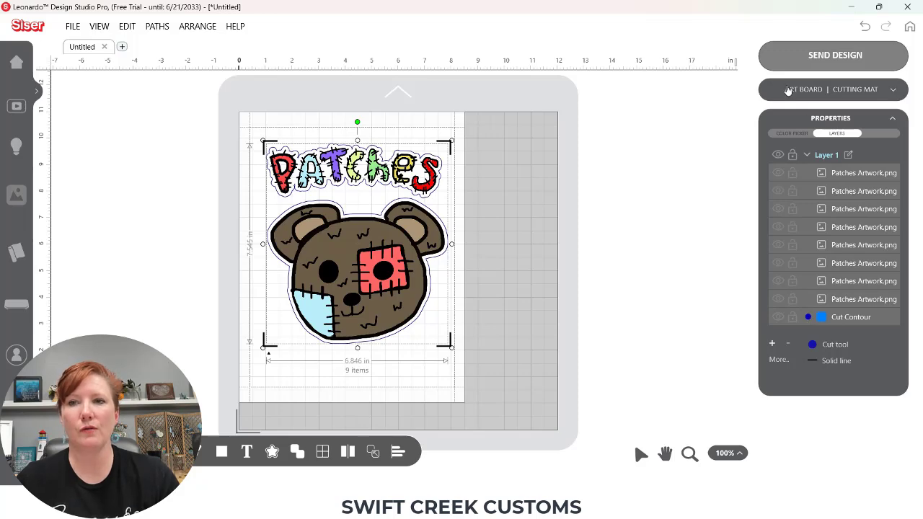
pyautogui.click(808, 57)
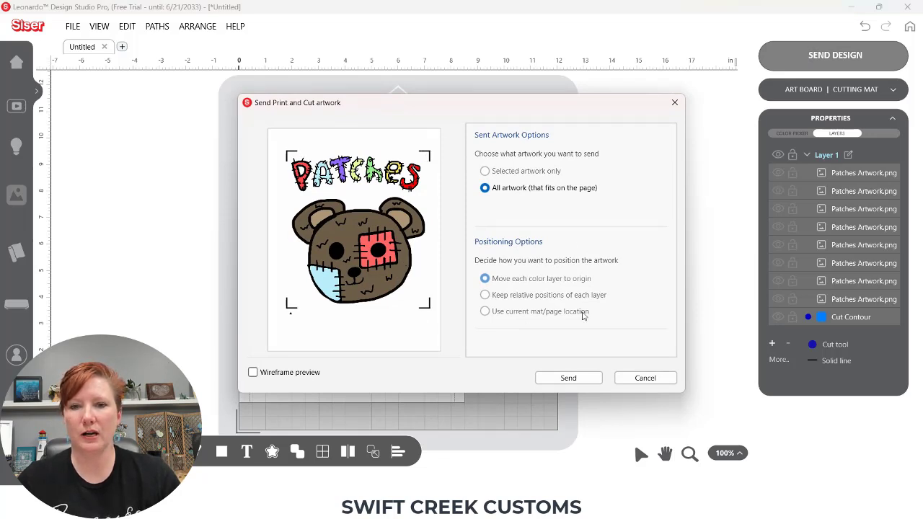
pyautogui.click(645, 379)
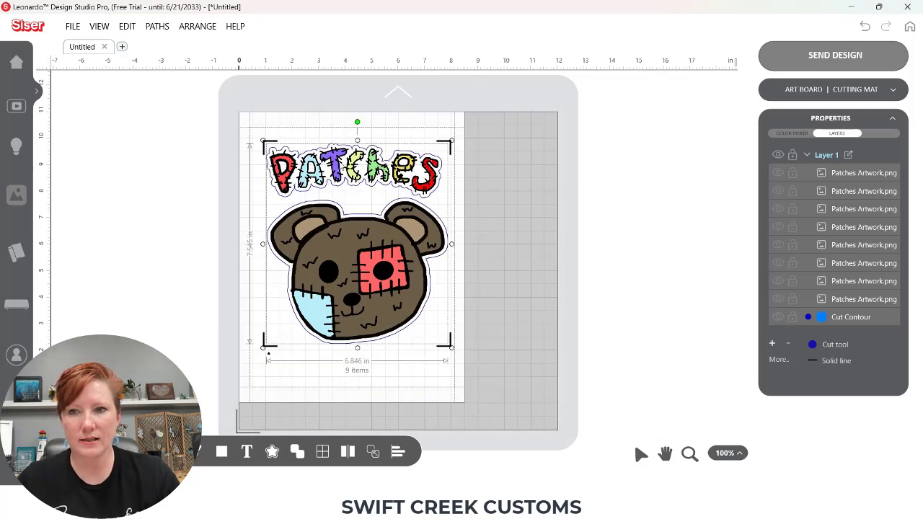
# - Group the artwork images with the cut contour, and enlarge the group to about 7.26 in wide and 8 in tall
pyautogui.rightClick(860, 318)
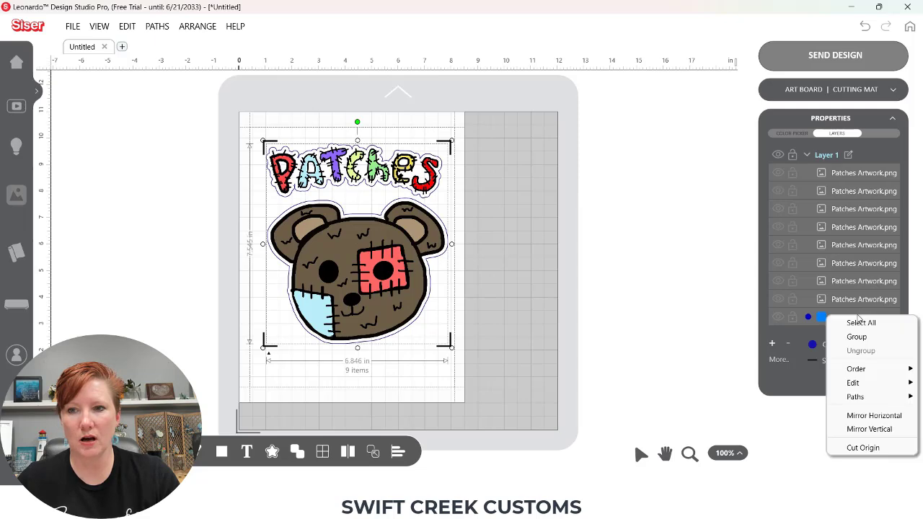
pyautogui.click(851, 337)
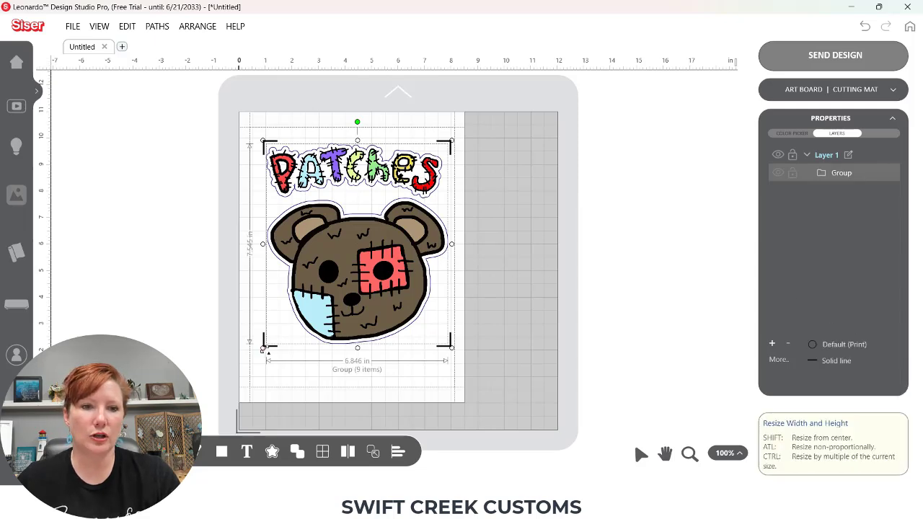
pyautogui.moveTo(263, 347); pyautogui.dragTo(252, 359)
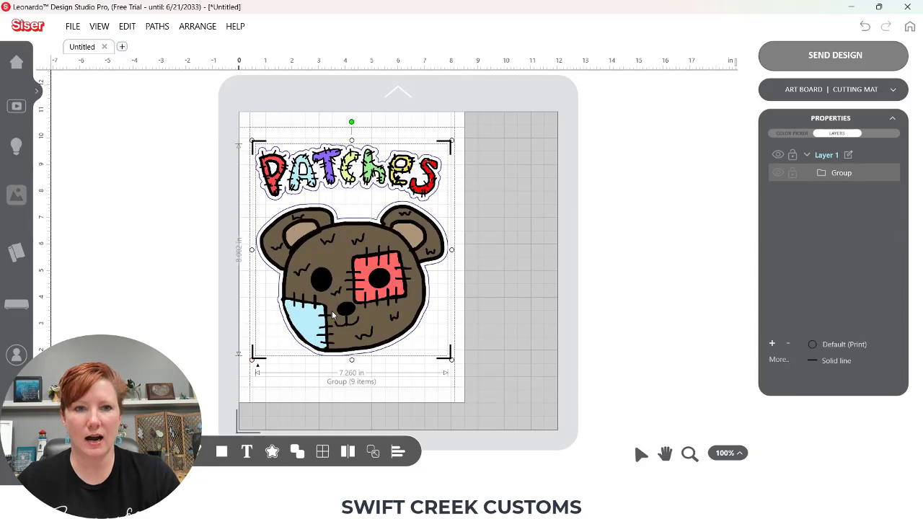
# - Enlarge the artwork group to about 7.46 in wide and 8.22 in tall, keeping it inside the page margins
pyautogui.moveTo(451, 140)
pyautogui.mouseDown()
pyautogui.moveTo(458, 129)
pyautogui.moveTo(452, 147)
pyautogui.mouseUp()
pyautogui.moveTo(397, 248); pyautogui.dragTo(399, 244)
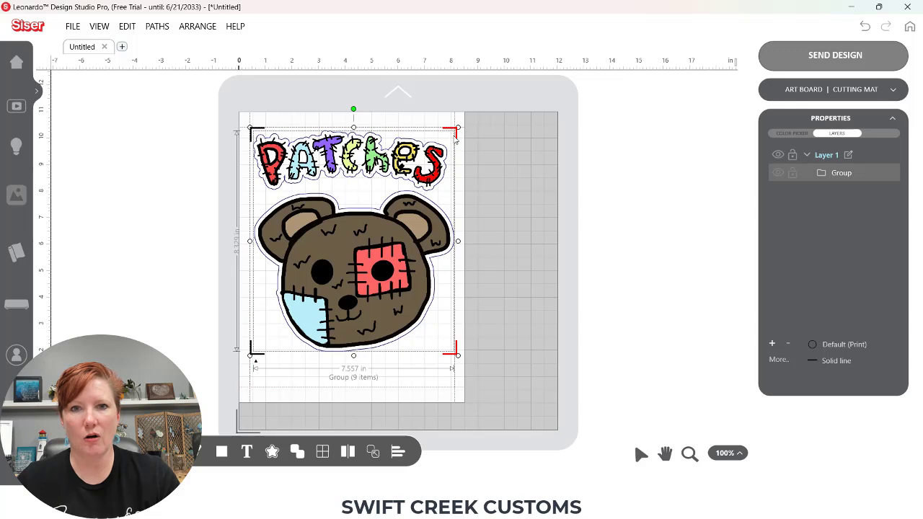
pyautogui.moveTo(458, 124); pyautogui.dragTo(454, 178)
pyautogui.moveTo(456, 131); pyautogui.dragTo(458, 128)
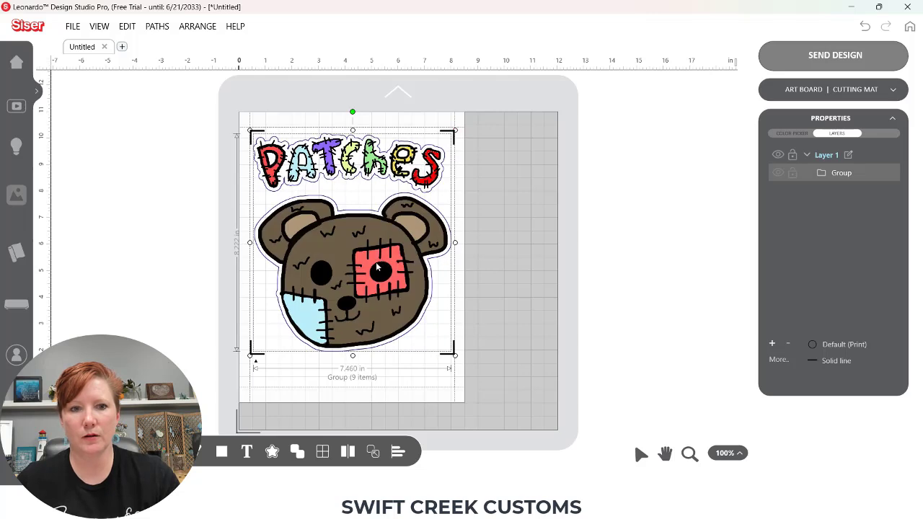
pyautogui.click(476, 238)
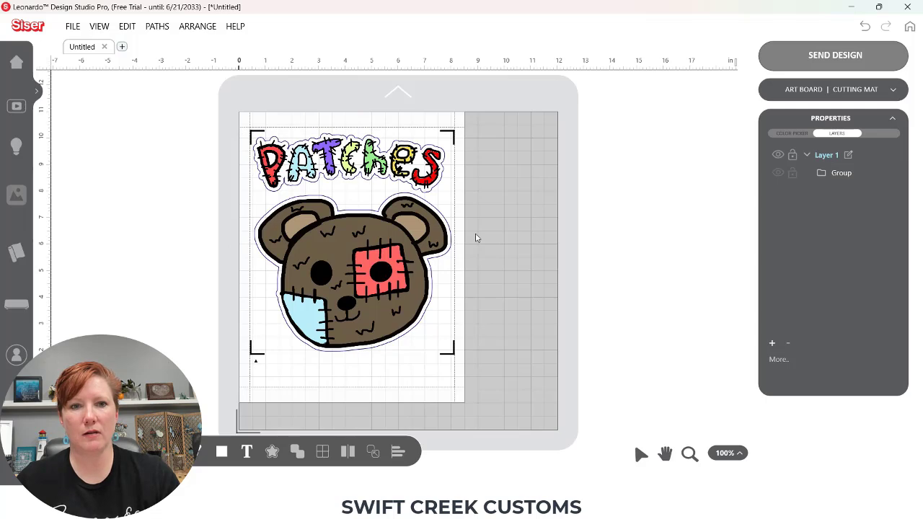
# - Send all artwork that fits on the page as a print-and-cut job, and review the print artwork and cutting contours
pyautogui.click(810, 59)
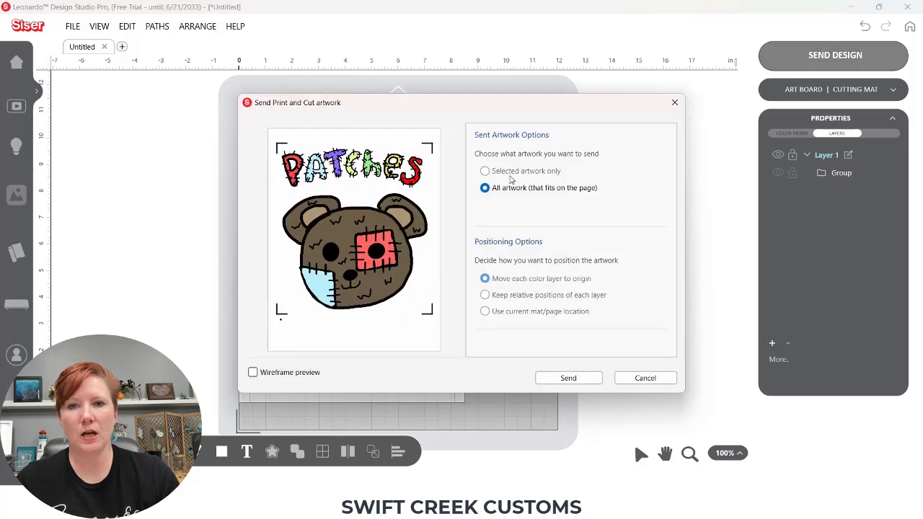
pyautogui.click(580, 381)
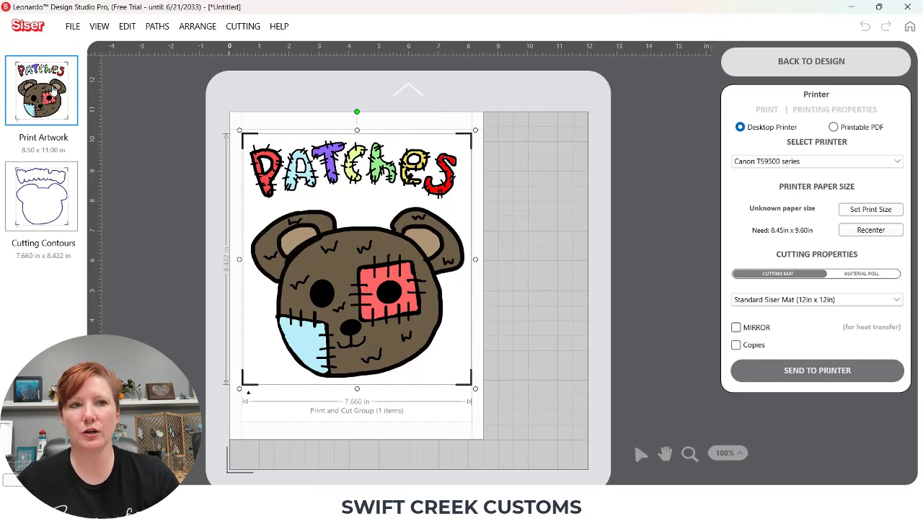
pyautogui.click(50, 91)
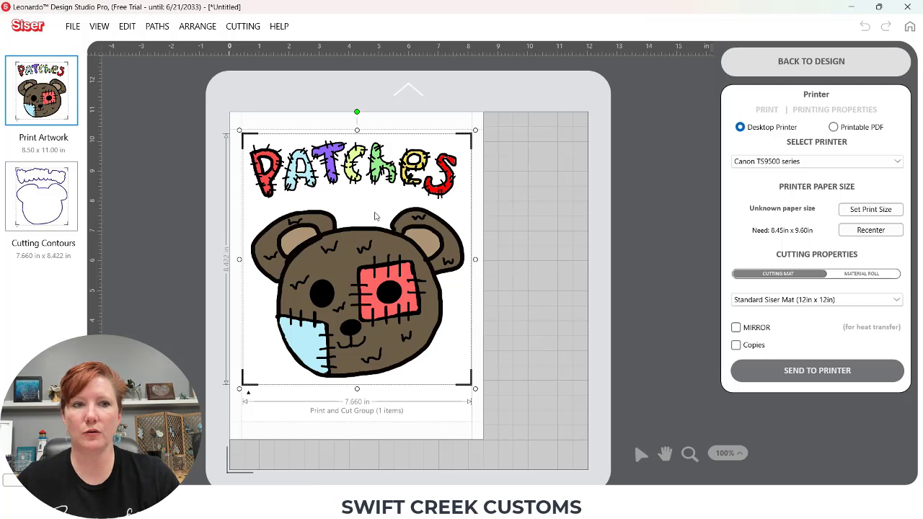
pyautogui.click(48, 209)
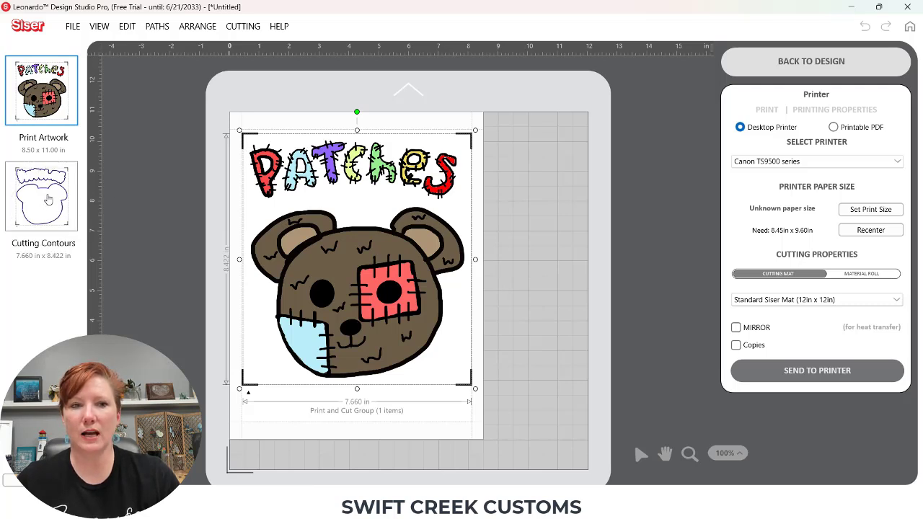
pyautogui.click(47, 200)
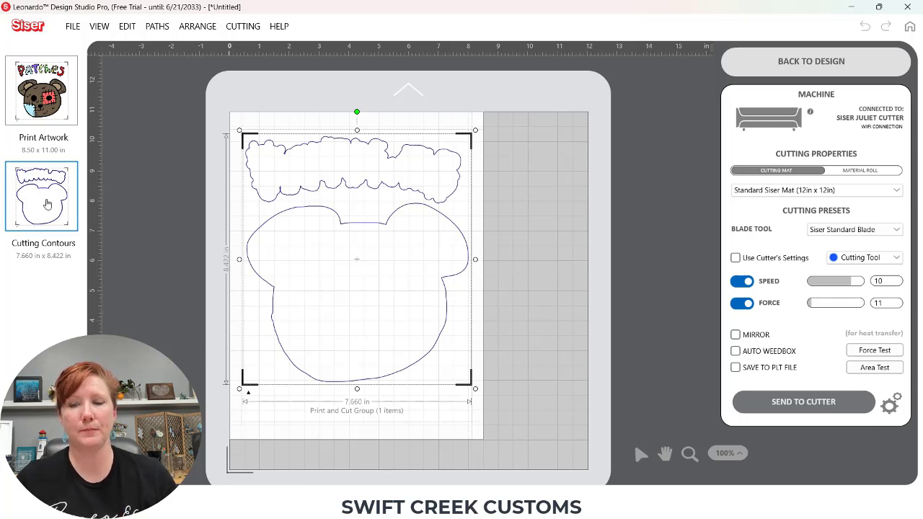
pyautogui.click(46, 103)
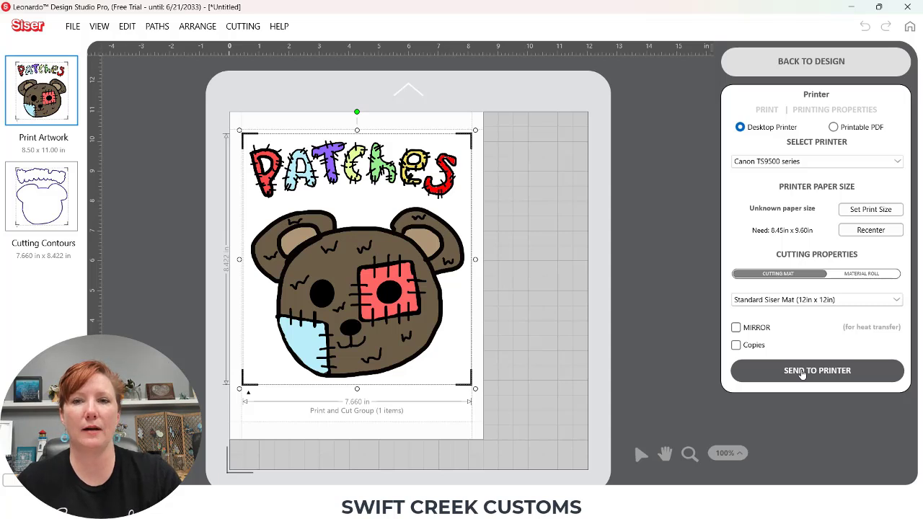
pyautogui.press('ctrl')
pyautogui.press('ctrl')
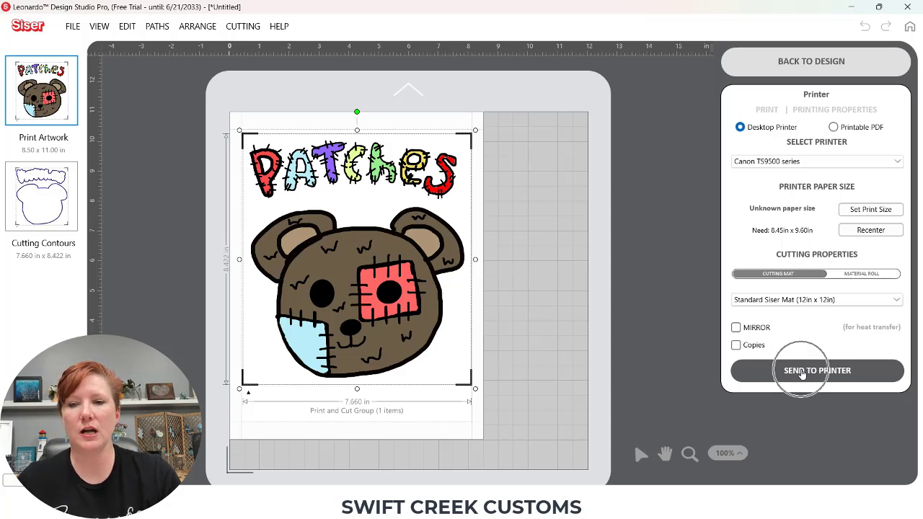
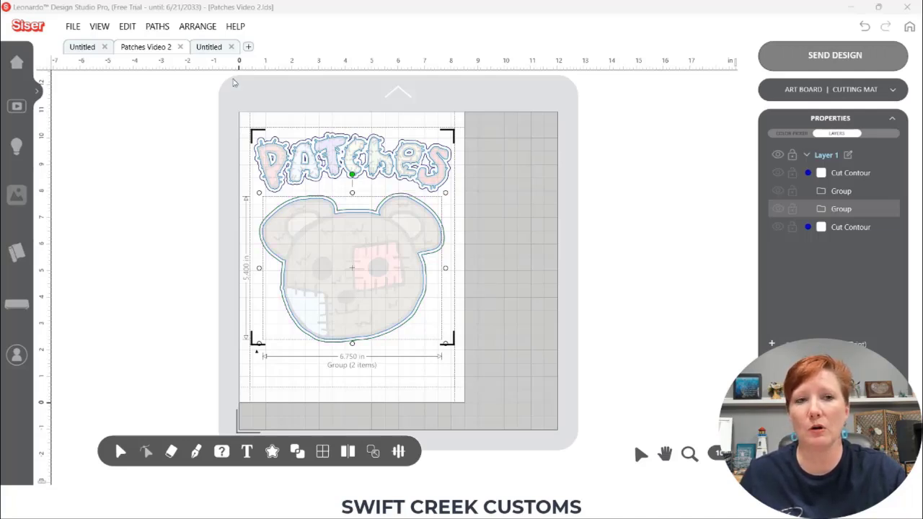
# - Import the Patches artwork into the blank document as a 300 DPI Print and Cut image, accepting the default background mask and traced contours
pyautogui.click(210, 49)
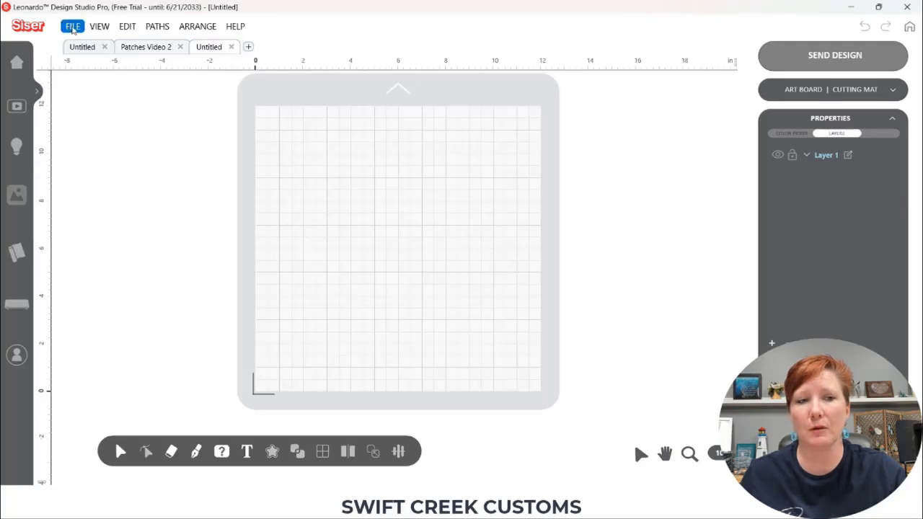
pyautogui.click(73, 26)
pyautogui.click(95, 54)
pyautogui.doubleClick(386, 122)
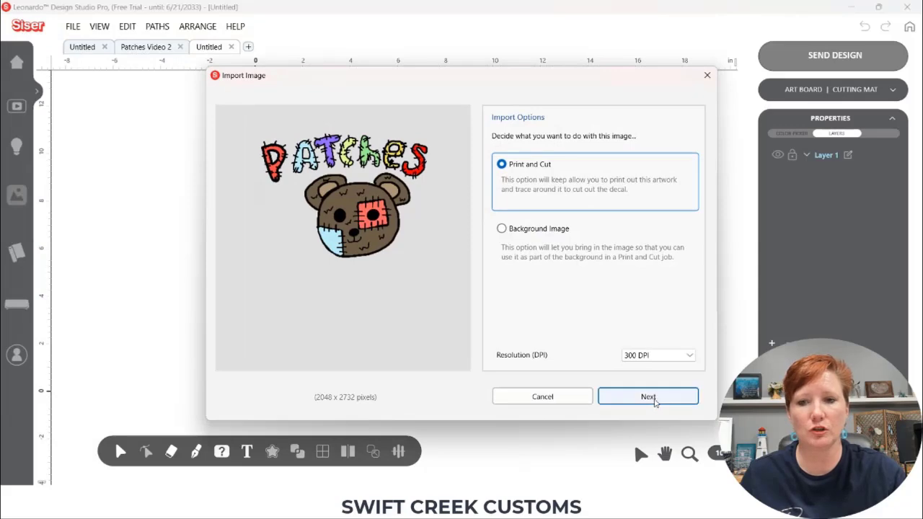
pyautogui.click(651, 397)
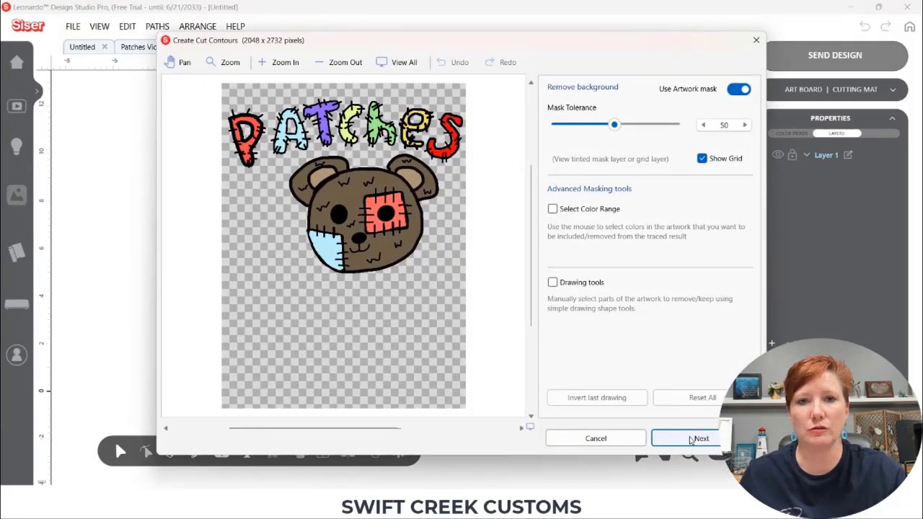
pyautogui.click(691, 439)
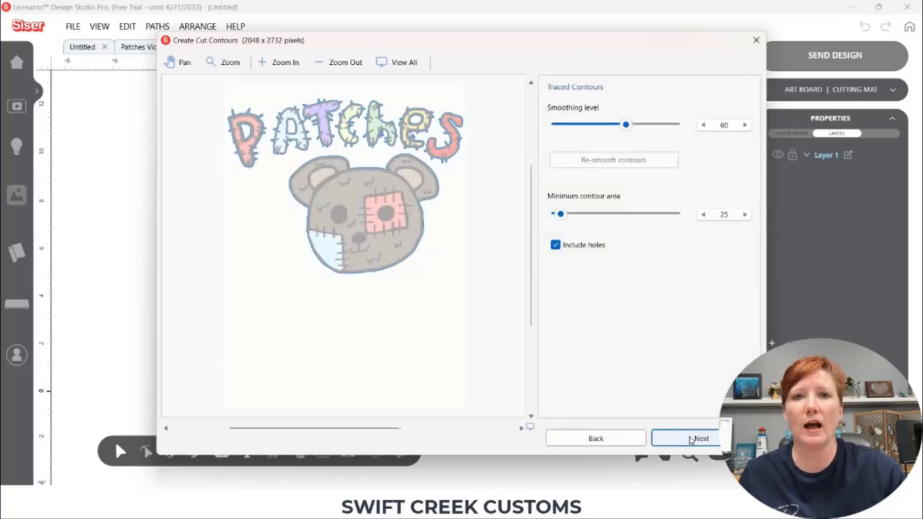
pyautogui.click(692, 438)
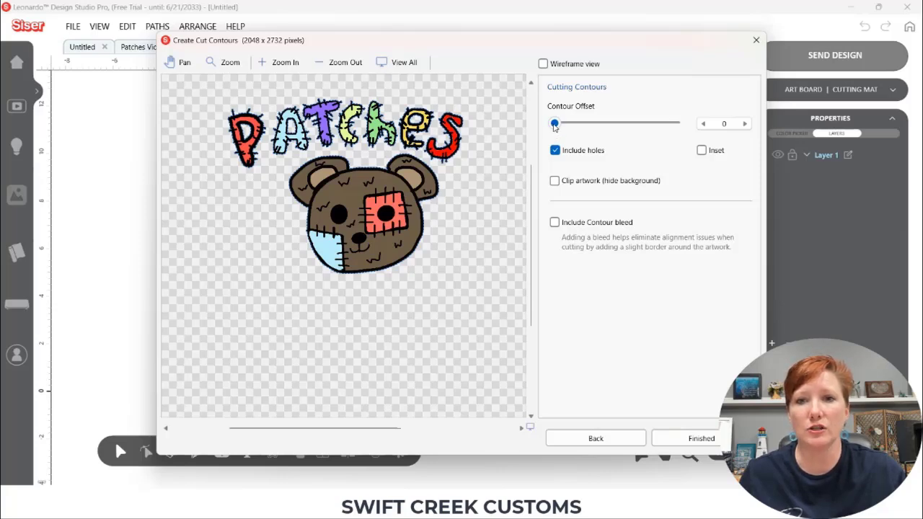
# - Set the contour offset to 22 and examine the cut line around the bear and lettering up close
pyautogui.moveTo(554, 125); pyautogui.dragTo(583, 128)
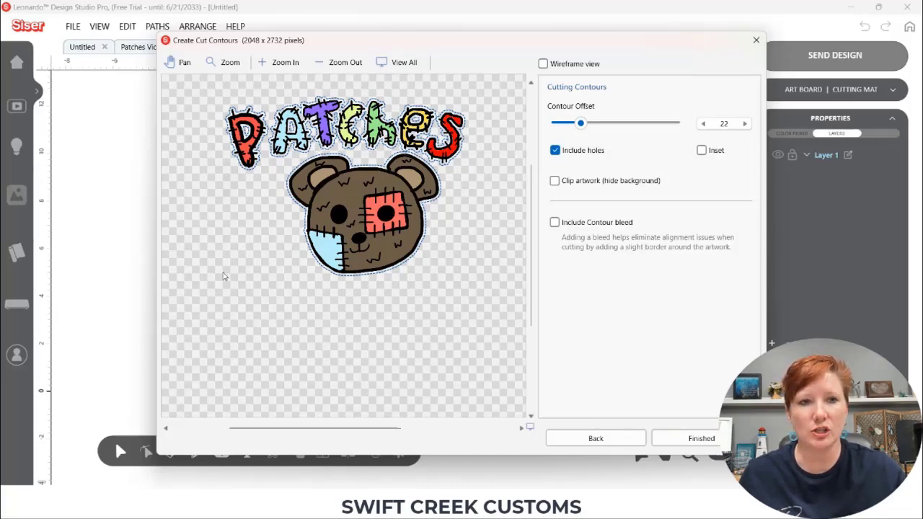
pyautogui.click(281, 64)
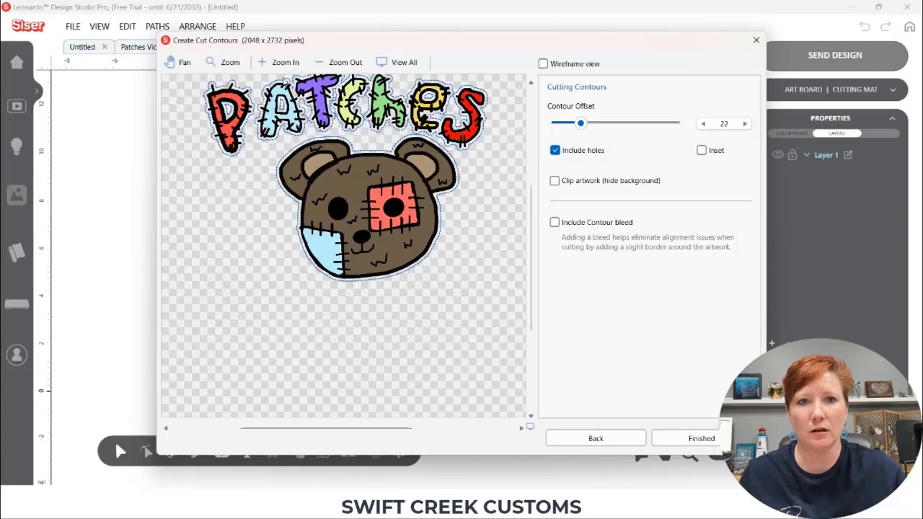
pyautogui.click(281, 62)
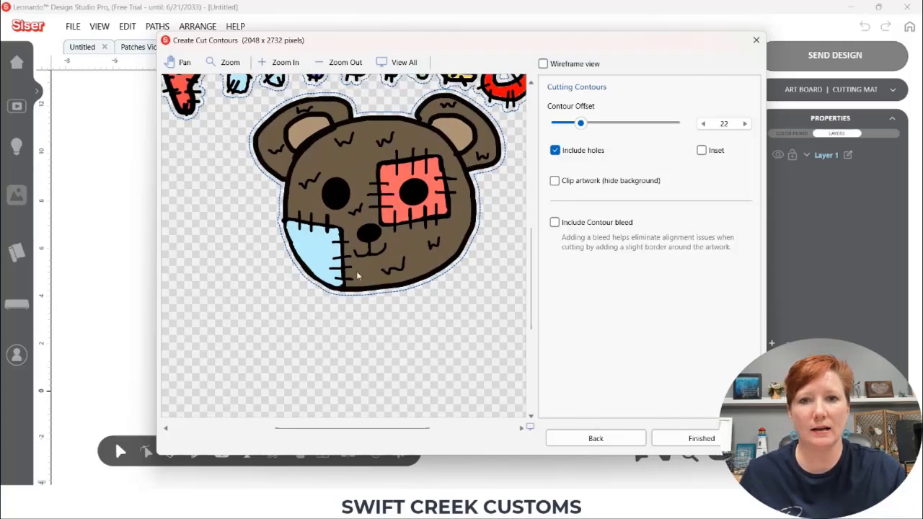
pyautogui.moveTo(534, 277); pyautogui.dragTo(532, 249)
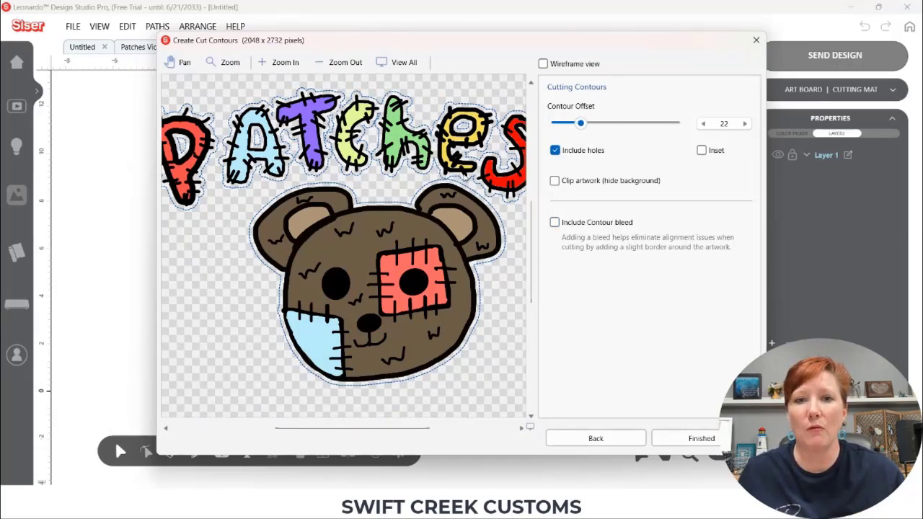
# - Apply the cutting contours with an offset of 84, and move the artwork inside the page's print margins
pyautogui.moveTo(582, 123); pyautogui.dragTo(654, 131)
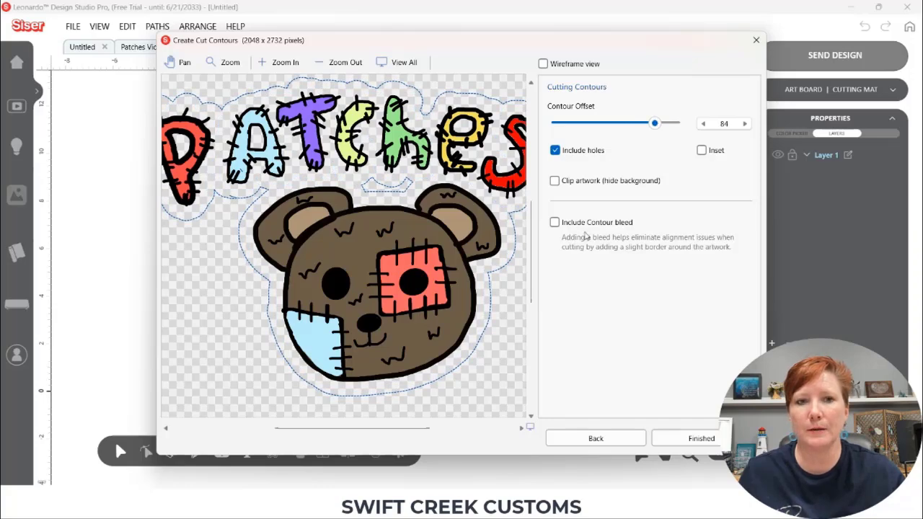
pyautogui.click(680, 441)
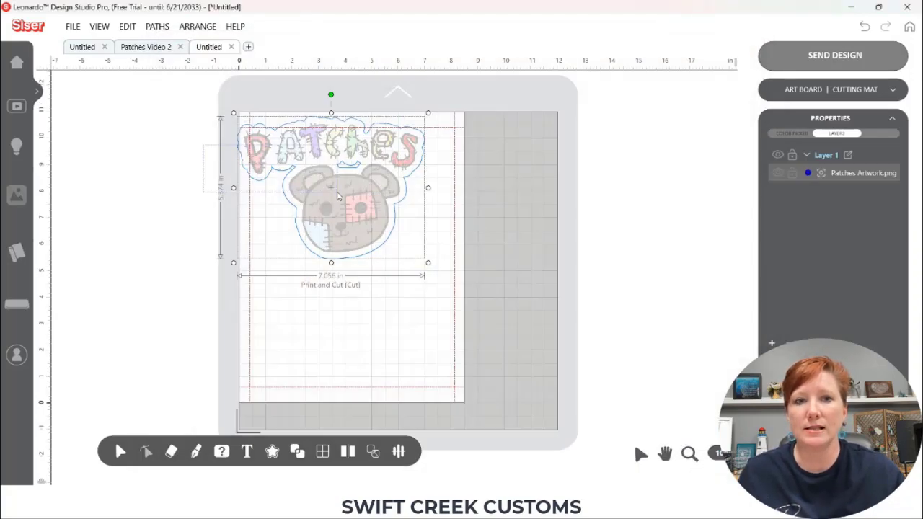
pyautogui.moveTo(337, 195); pyautogui.dragTo(362, 225)
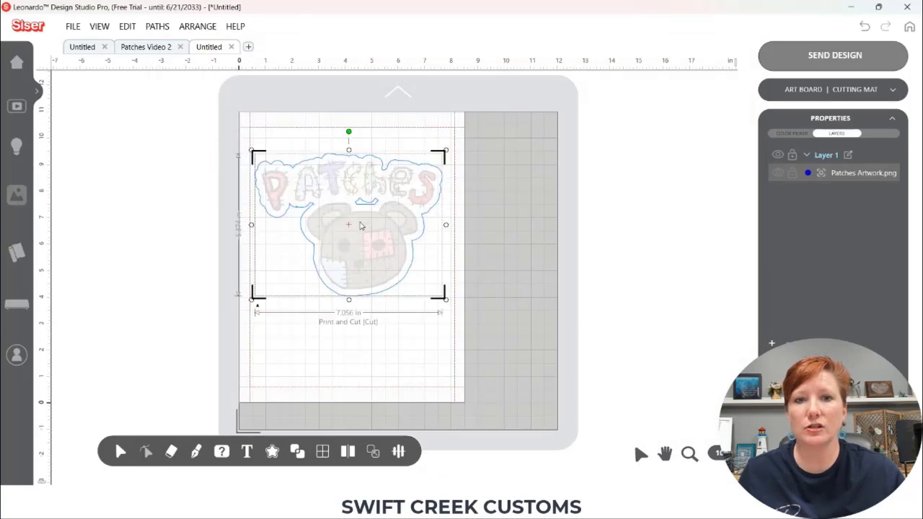